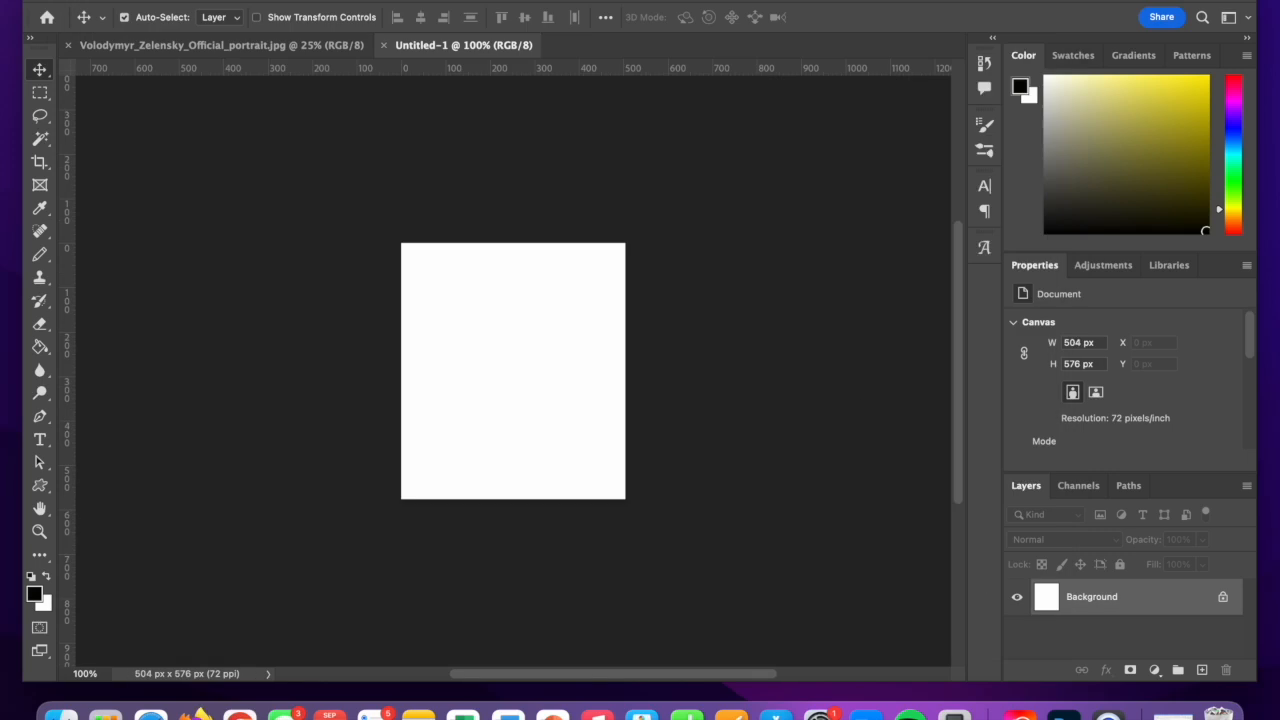
# Save the blank document on the computer as TextPortrait_17217222.psd in Photoshop format on the Desktop.
pyautogui.click(172, 163)
pyautogui.click(352, 570)
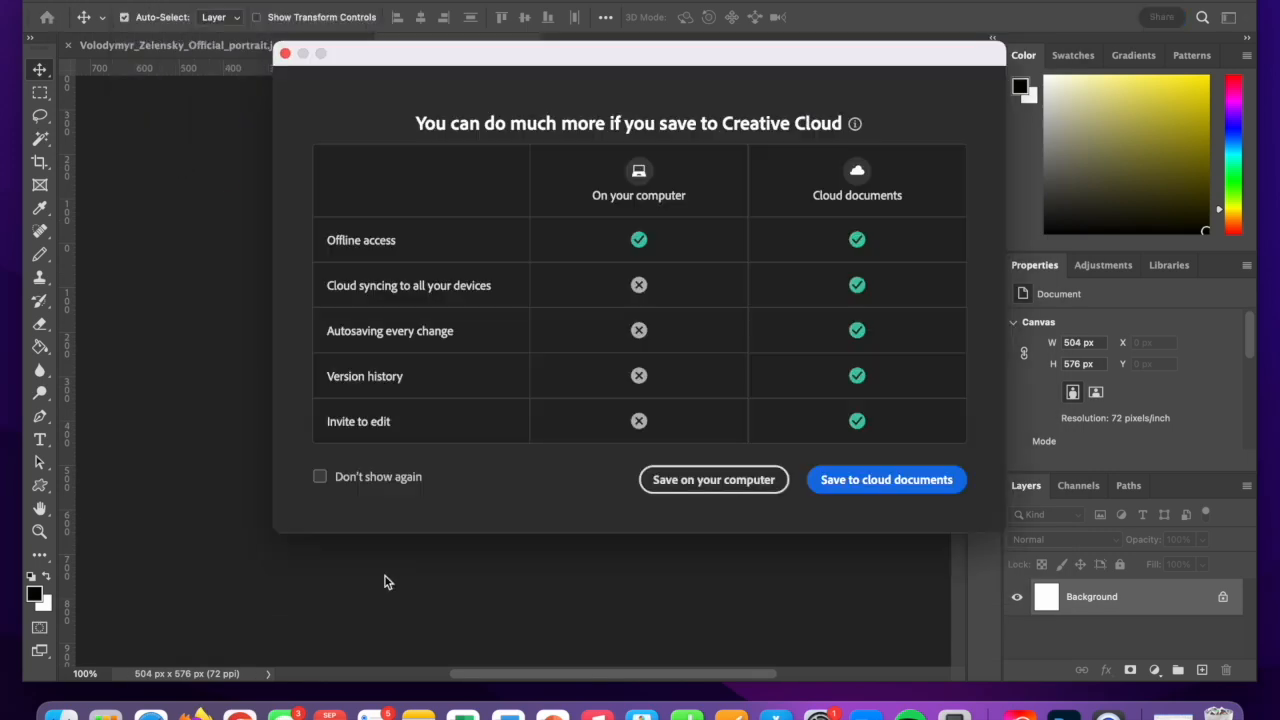
pyautogui.click(709, 480)
pyautogui.write('T')
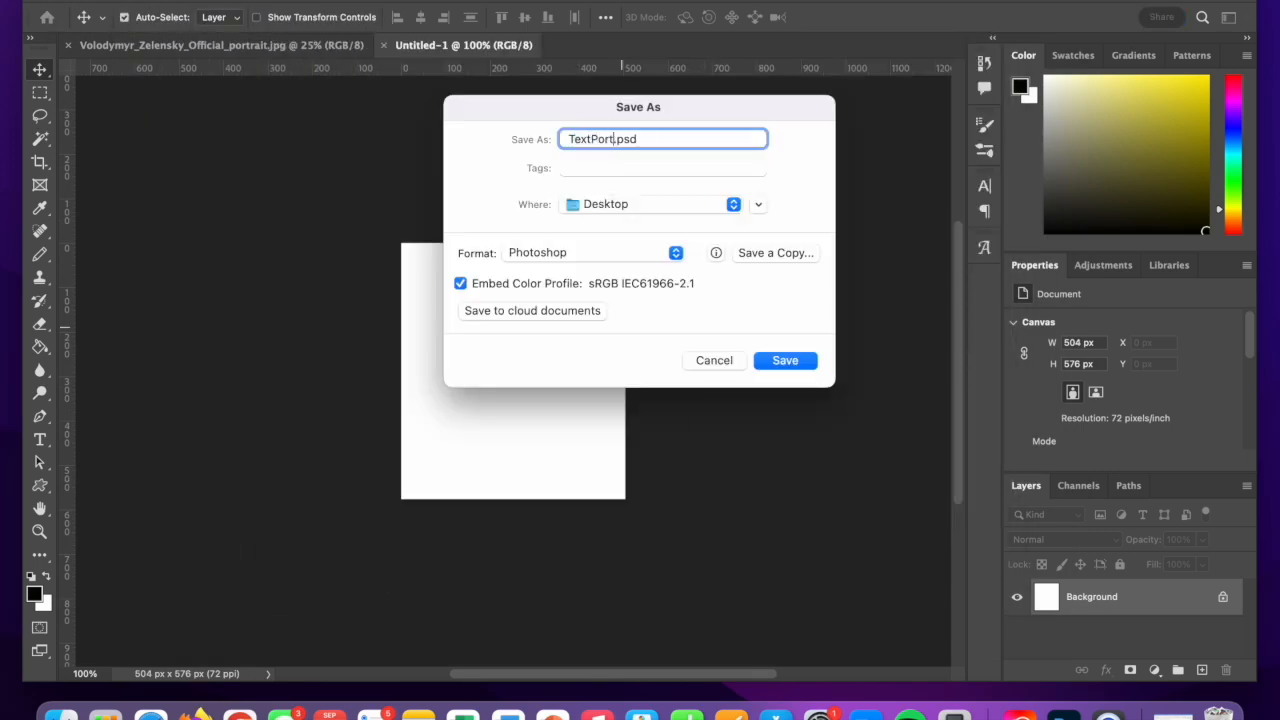
pyautogui.write('extPortrait_17217222')
pyautogui.click(776, 362)
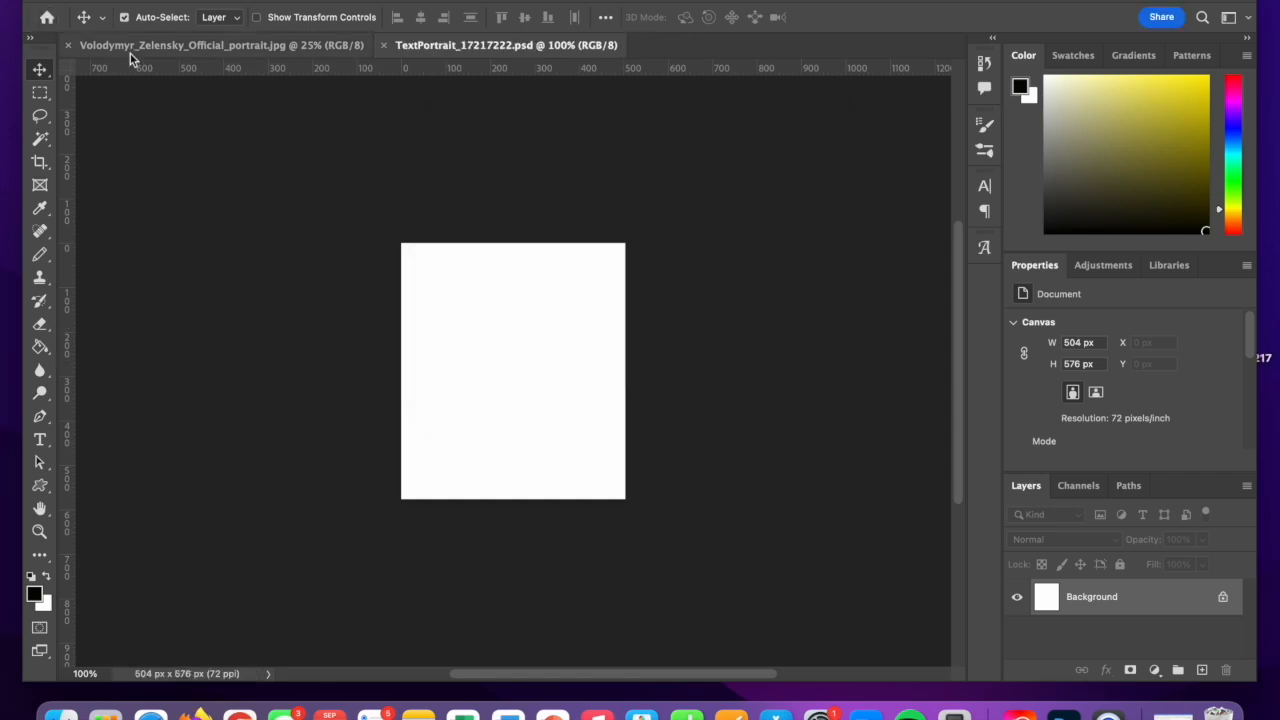
# Select a rectangular area around the head and upper body in the portrait photo and copy it.
pyautogui.click(126, 50)
pyautogui.press('m')
pyautogui.moveTo(359, 108); pyautogui.dragTo(686, 474)
pyautogui.click(172, 2)
pyautogui.click(195, 97)
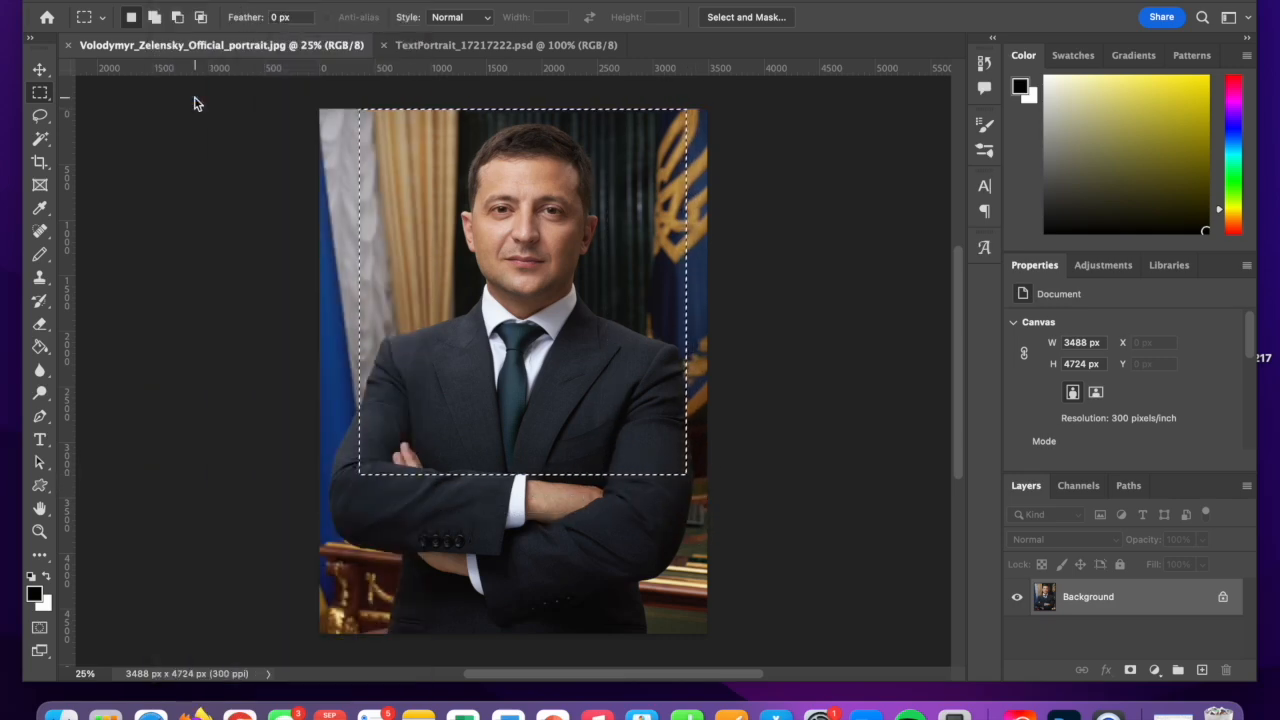
# Paste the copied portrait into TextPortrait_17217222.psd and scale the layer to 800 px wide.
pyautogui.click(410, 45)
pyautogui.click(172, 2)
pyautogui.click(204, 125)
pyautogui.click(1054, 343)
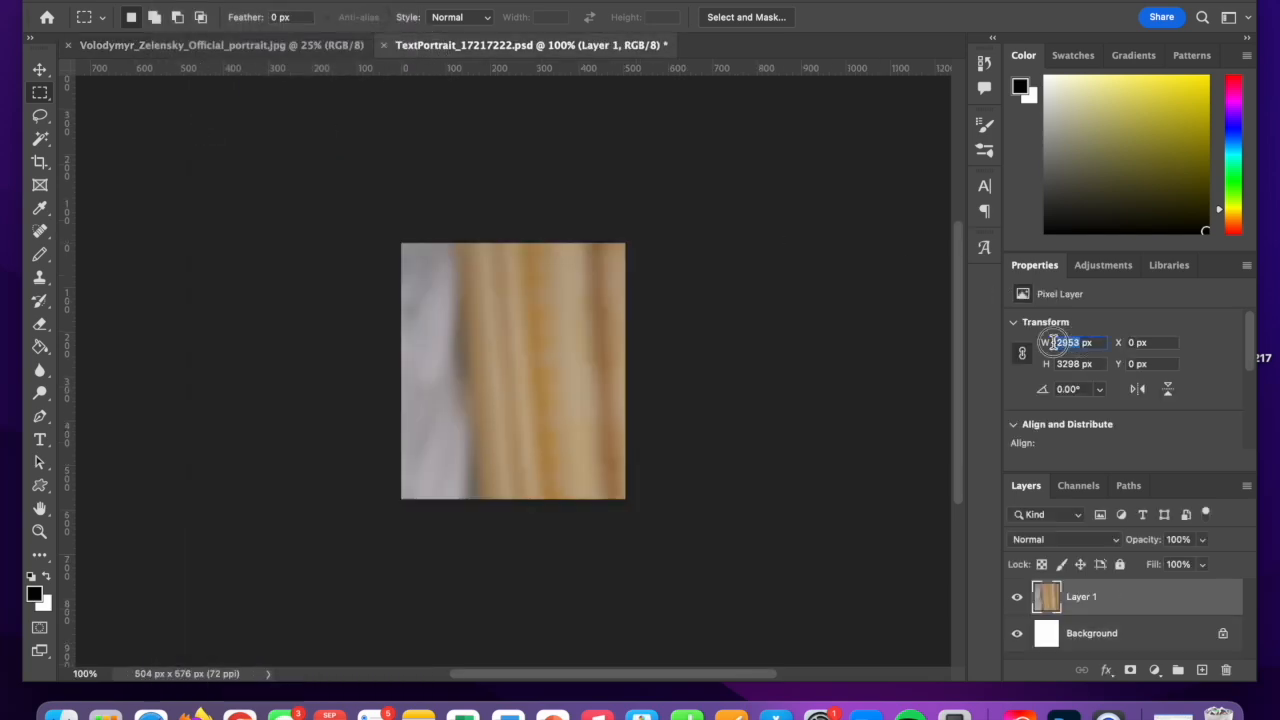
pyautogui.write('800')
pyautogui.press('Return')
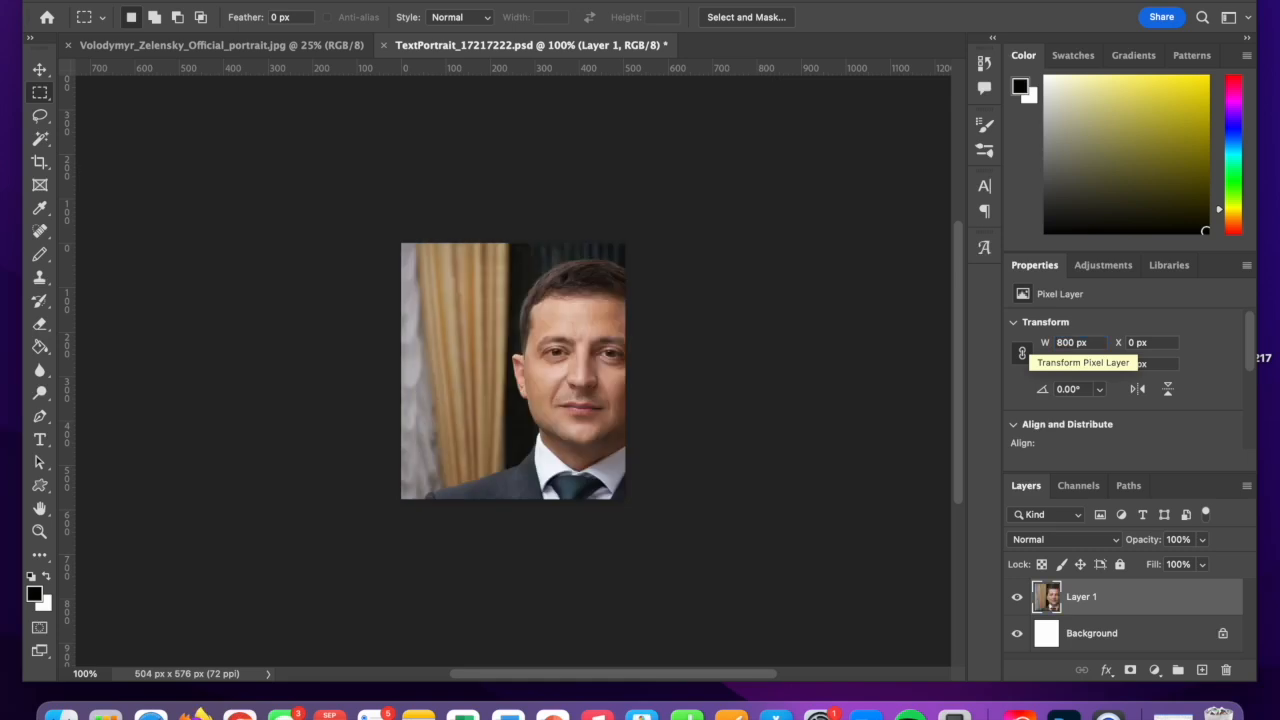
# Reposition the portrait so the face is centred at about X -148 px, Y -16 px, and remove its background.
pyautogui.press('v')
pyautogui.moveTo(535, 403); pyautogui.dragTo(507, 386)
pyautogui.click(522, 412)
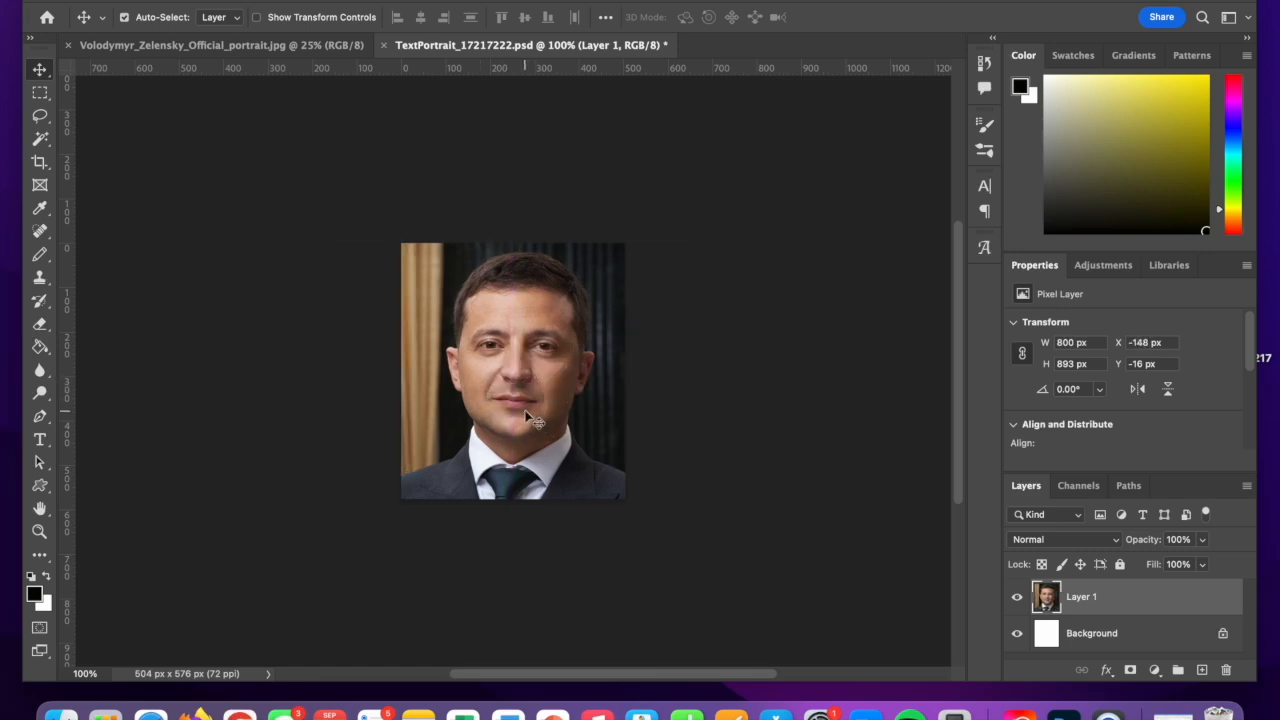
pyautogui.moveTo(1256, 365); pyautogui.dragTo(1254, 463)
pyautogui.click(1140, 377)
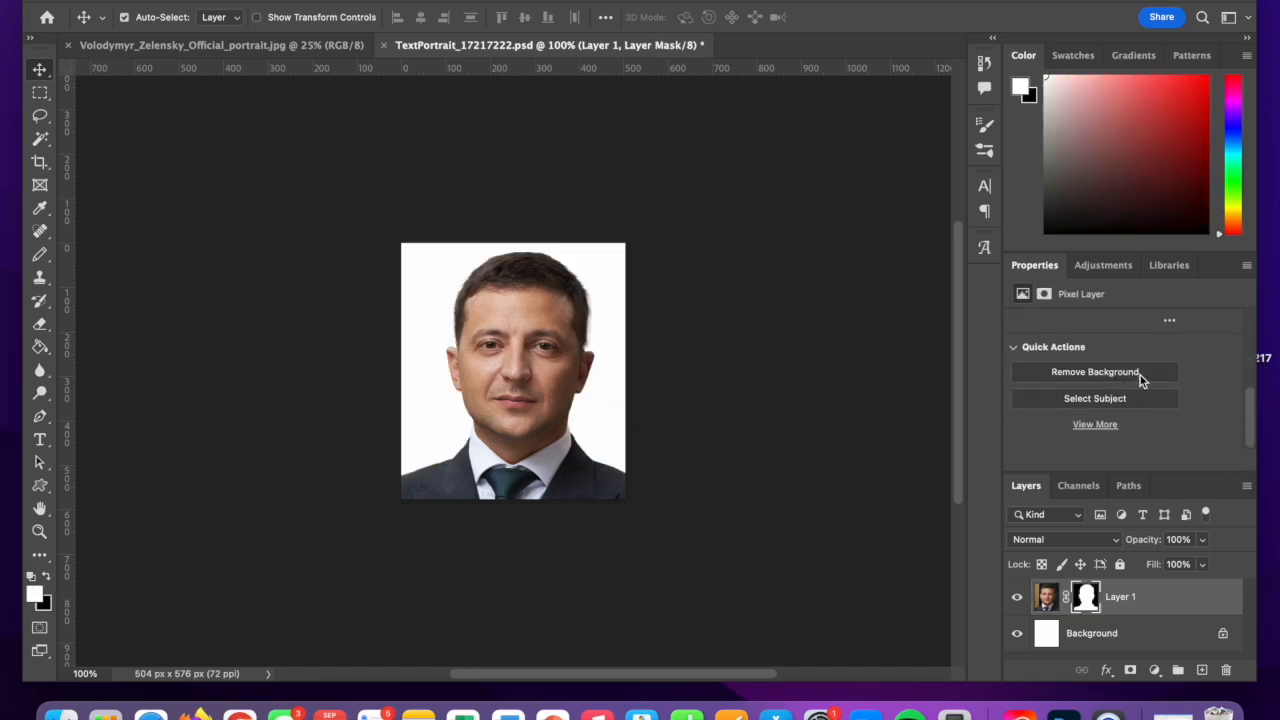
# Unlock the white Background layer and fill it with black behind the portrait.
pyautogui.click(1224, 635)
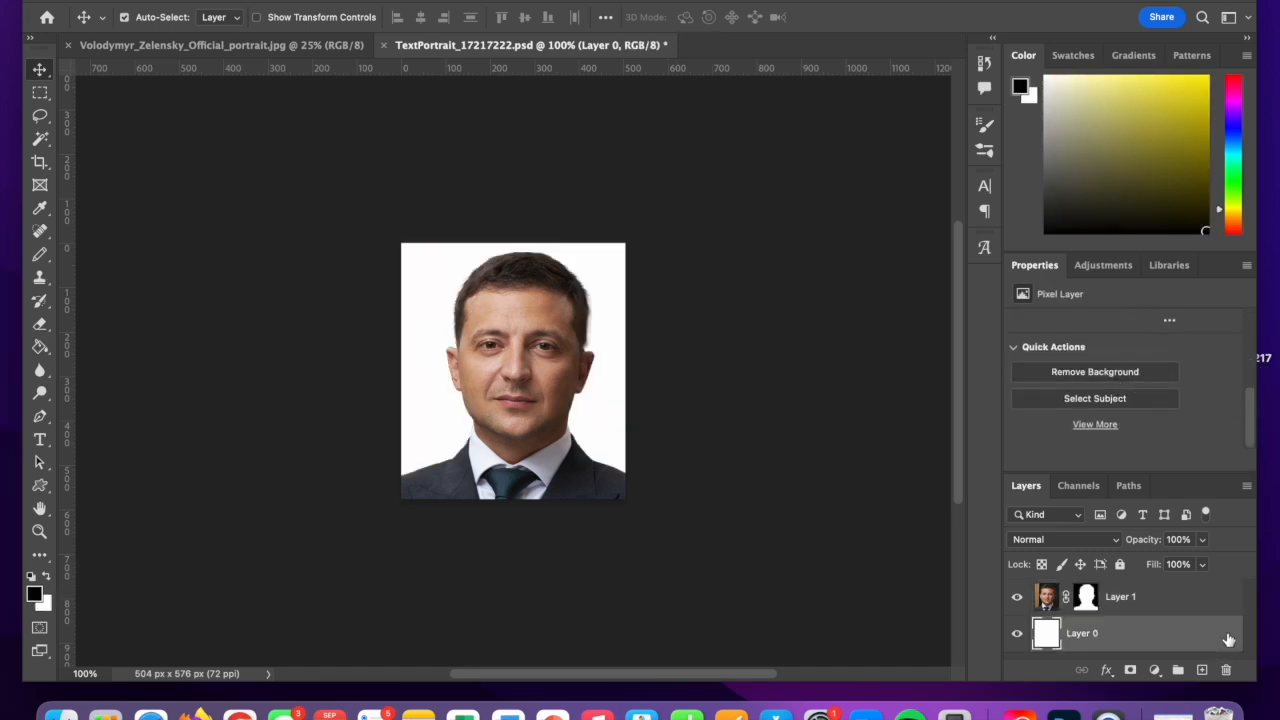
pyautogui.click(36, 595)
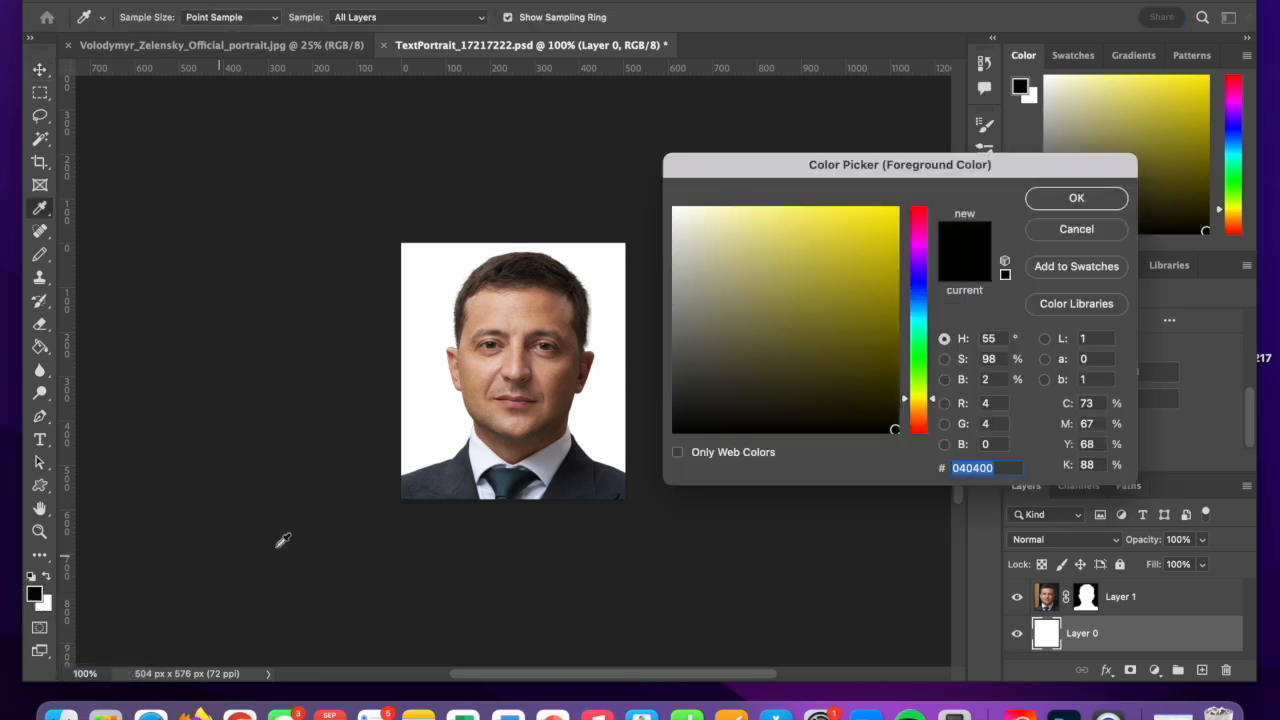
pyautogui.click(1030, 202)
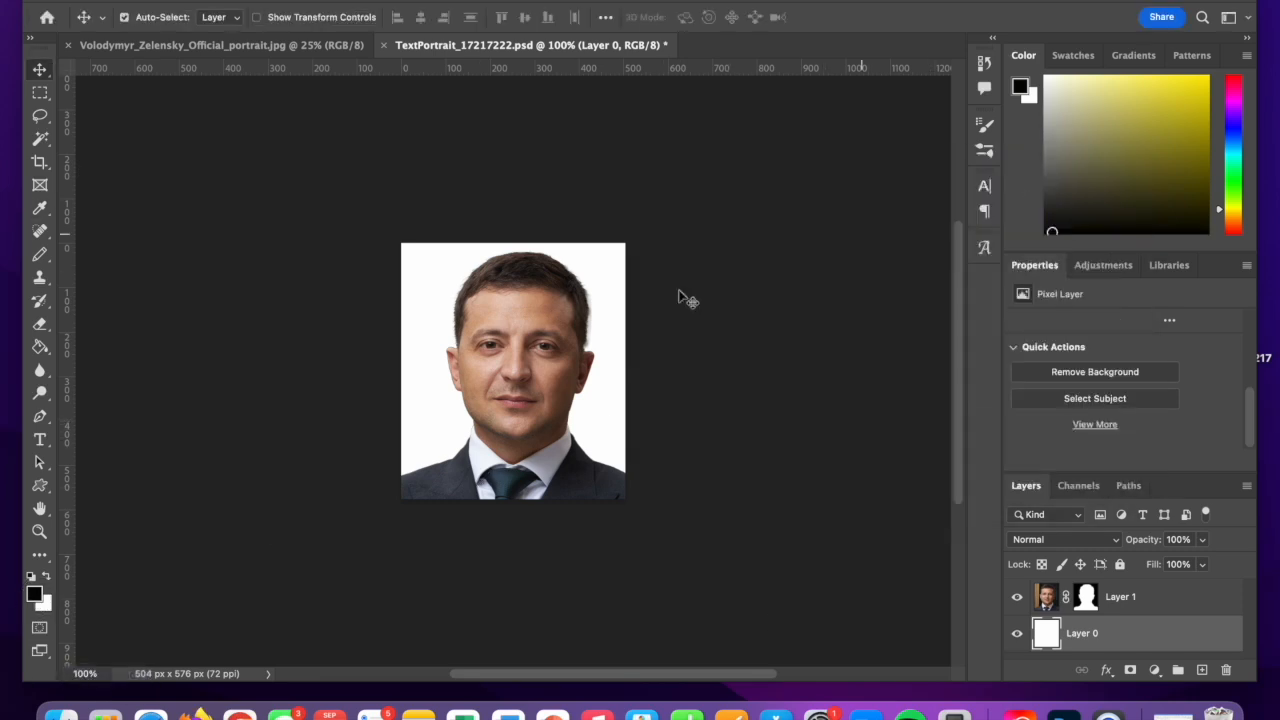
pyautogui.click(40, 347)
pyautogui.click(418, 276)
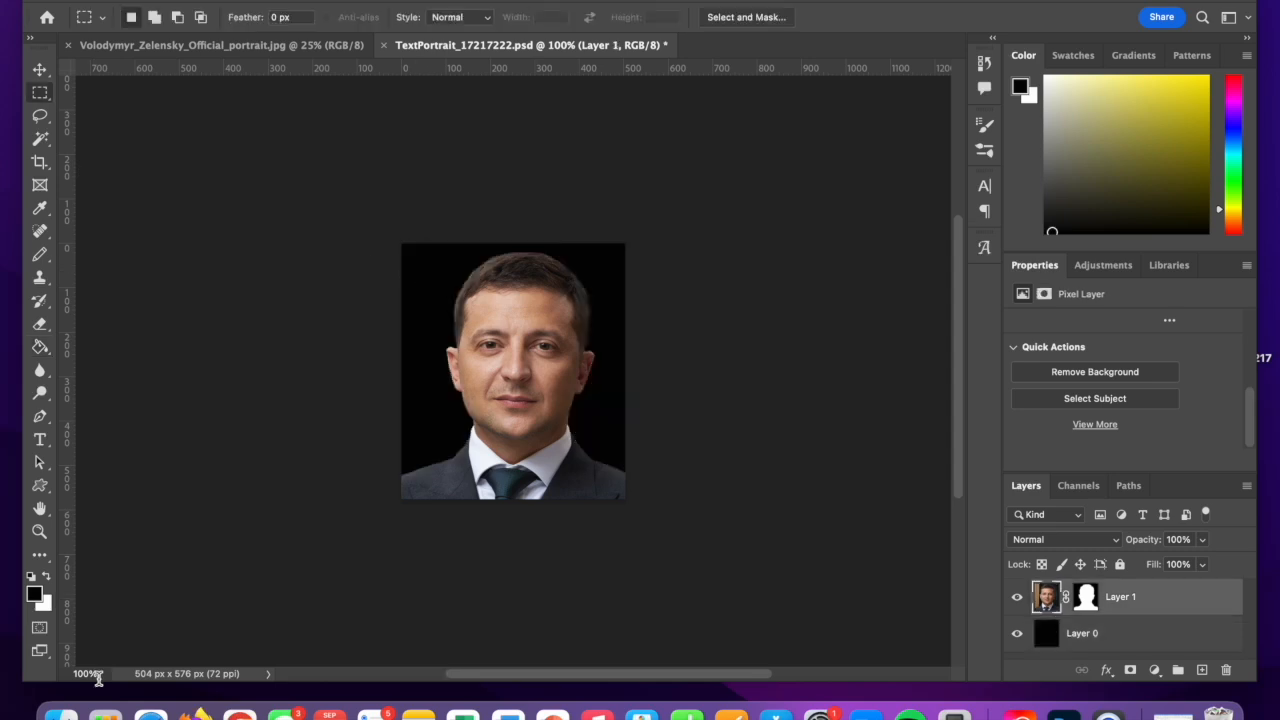
# Place a vertical guide down the middle of the face and select the right half of the canvas.
pyautogui.moveTo(96, 673); pyautogui.dragTo(60, 676)
pyautogui.press('Return')
pyautogui.moveTo(63, 388); pyautogui.dragTo(512, 403)
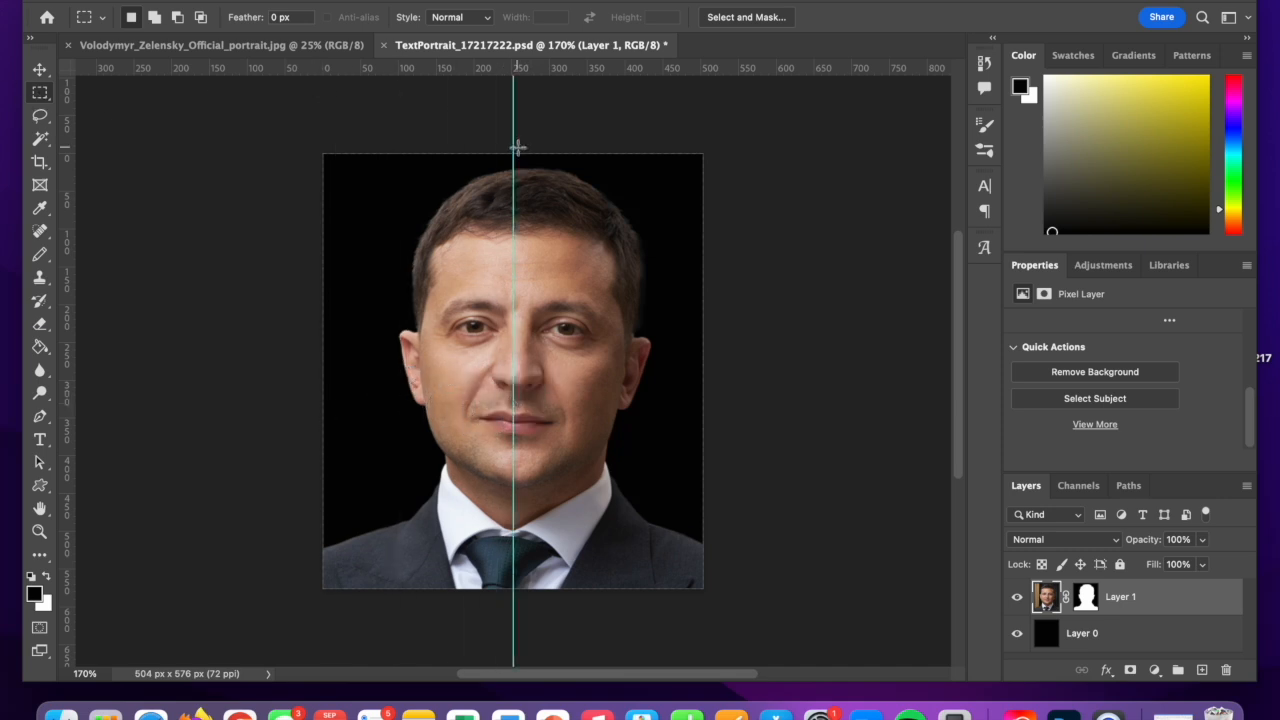
pyautogui.moveTo(513, 150); pyautogui.dragTo(702, 601)
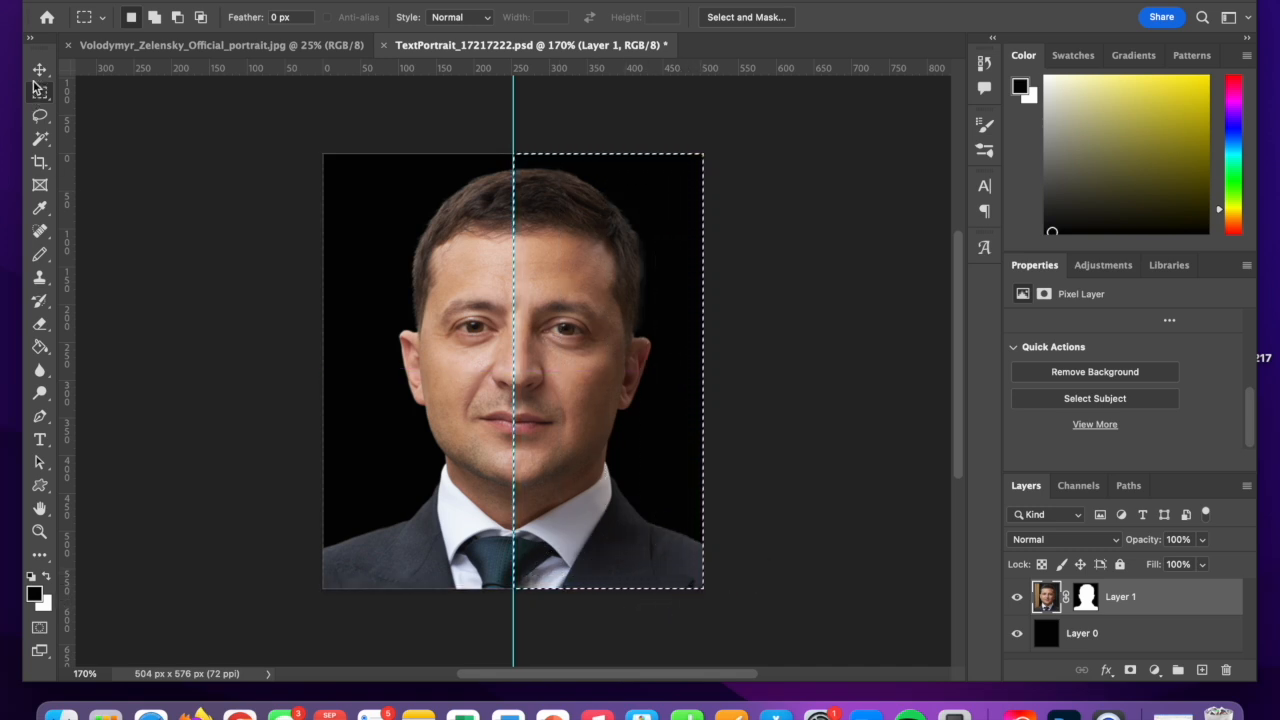
# Duplicate the portrait layer in the same document under the name LeftSide.
pyautogui.press('v')
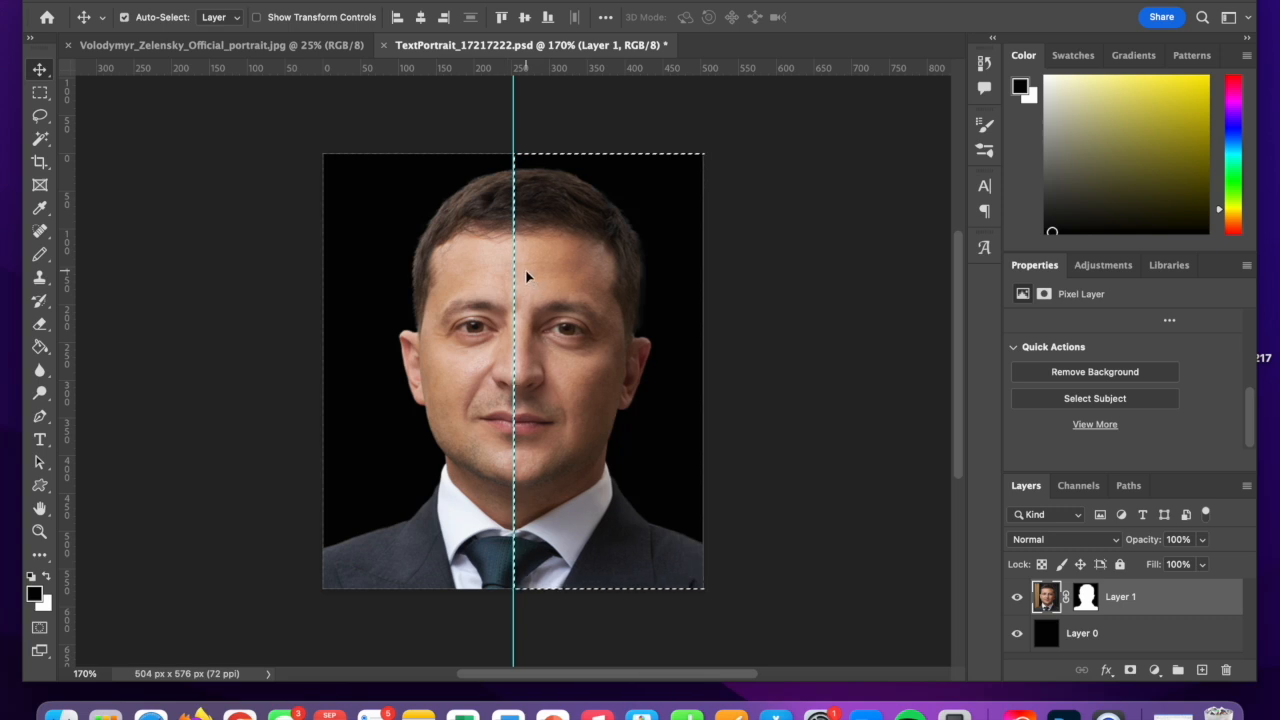
pyautogui.click(549, 136)
pyautogui.rightClick(1124, 595)
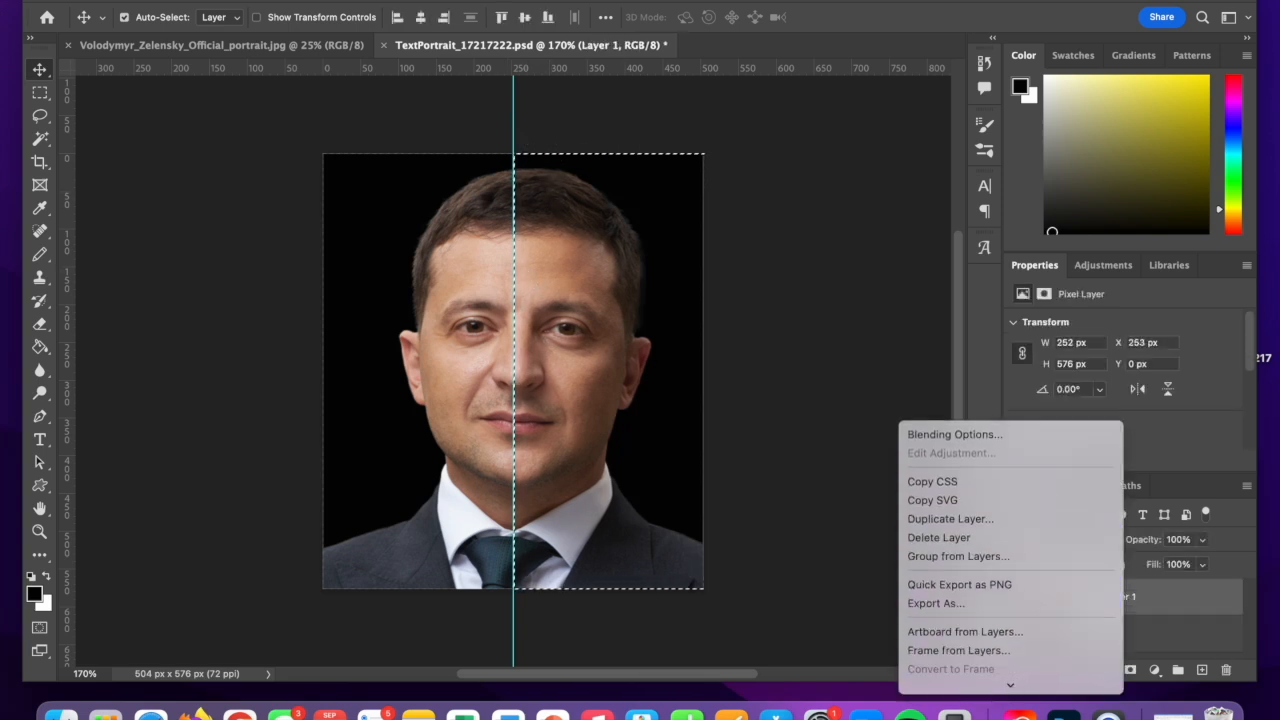
pyautogui.click(973, 470)
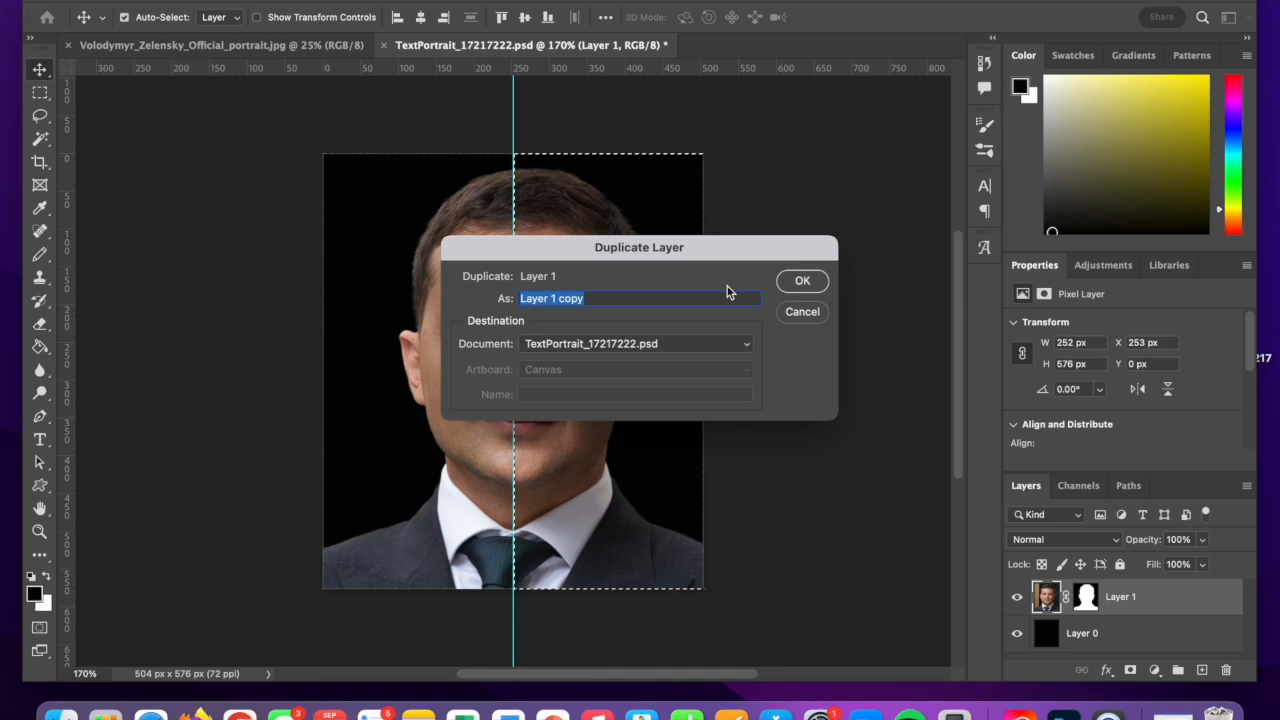
pyautogui.write('LeftSide')
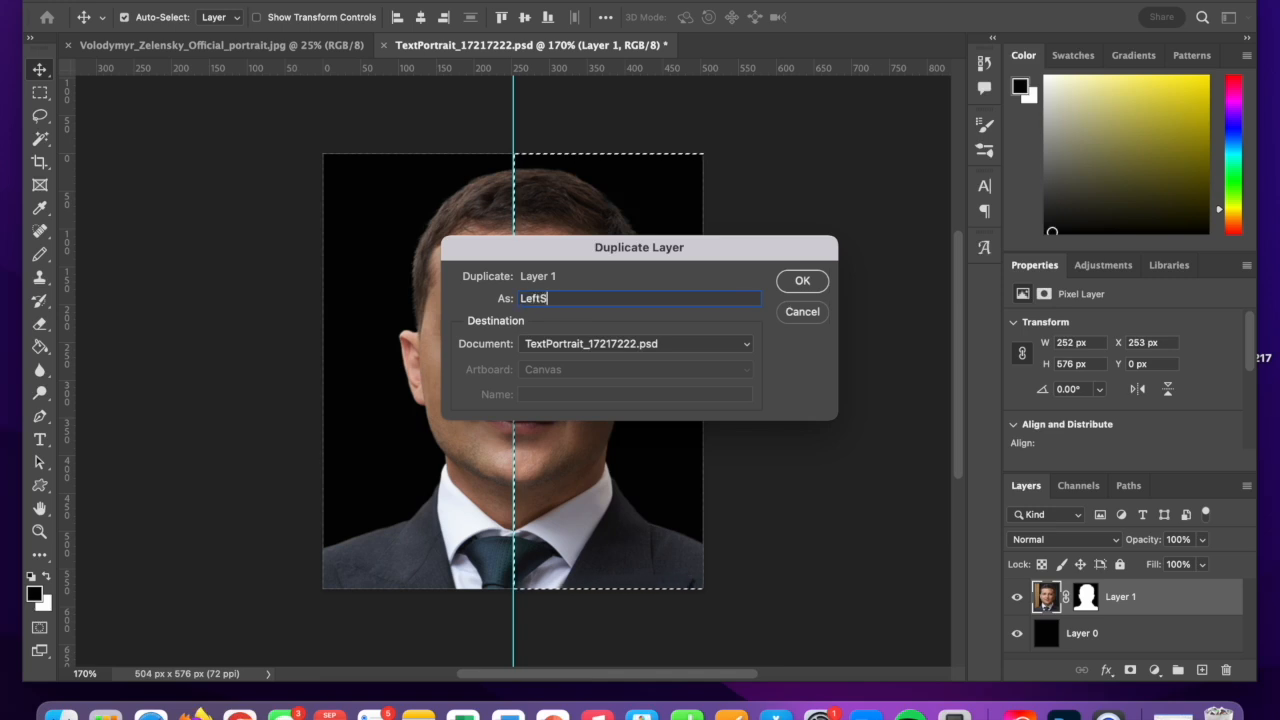
pyautogui.click(806, 284)
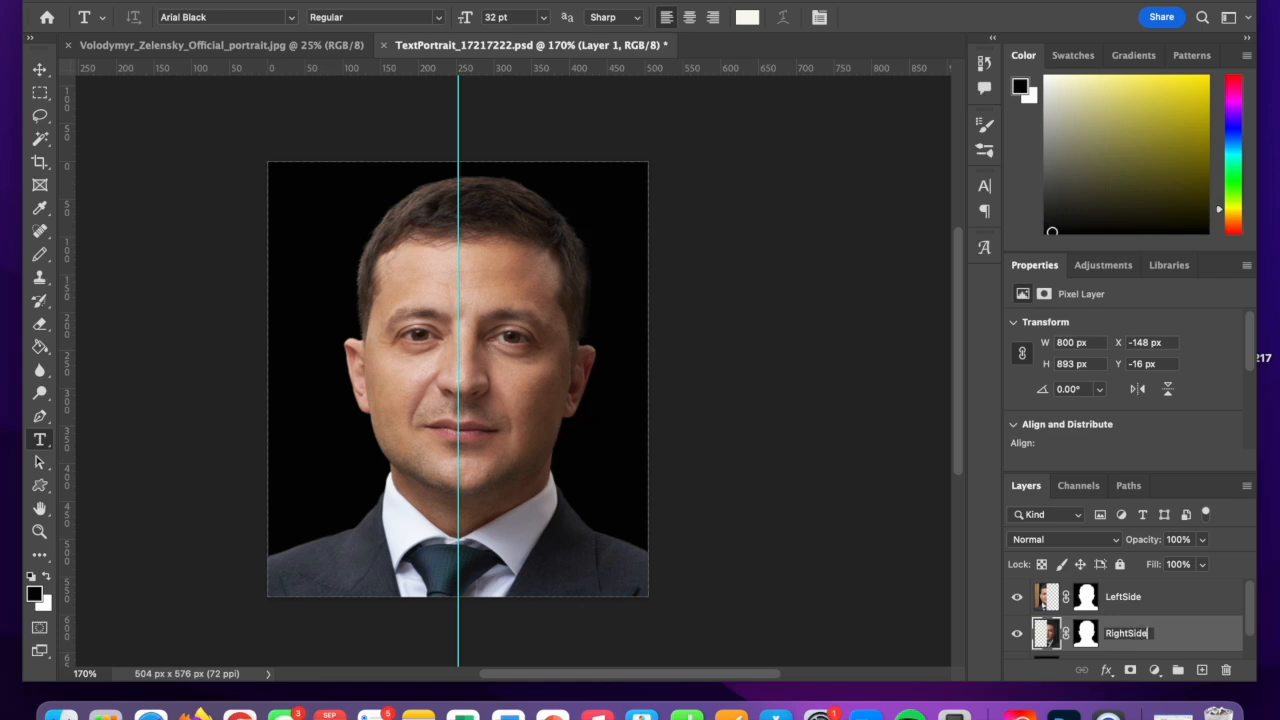
# Rename the right-half portrait layer as RightSide and move it above the LeftSide layer.
pyautogui.press('Return')
pyautogui.moveTo(1187, 624); pyautogui.dragTo(1172, 592)
# Add a text layer with the pasted quote "It's a victory when weapons fall silent and people speak up" on the right half of the face.
pyautogui.click(42, 439)
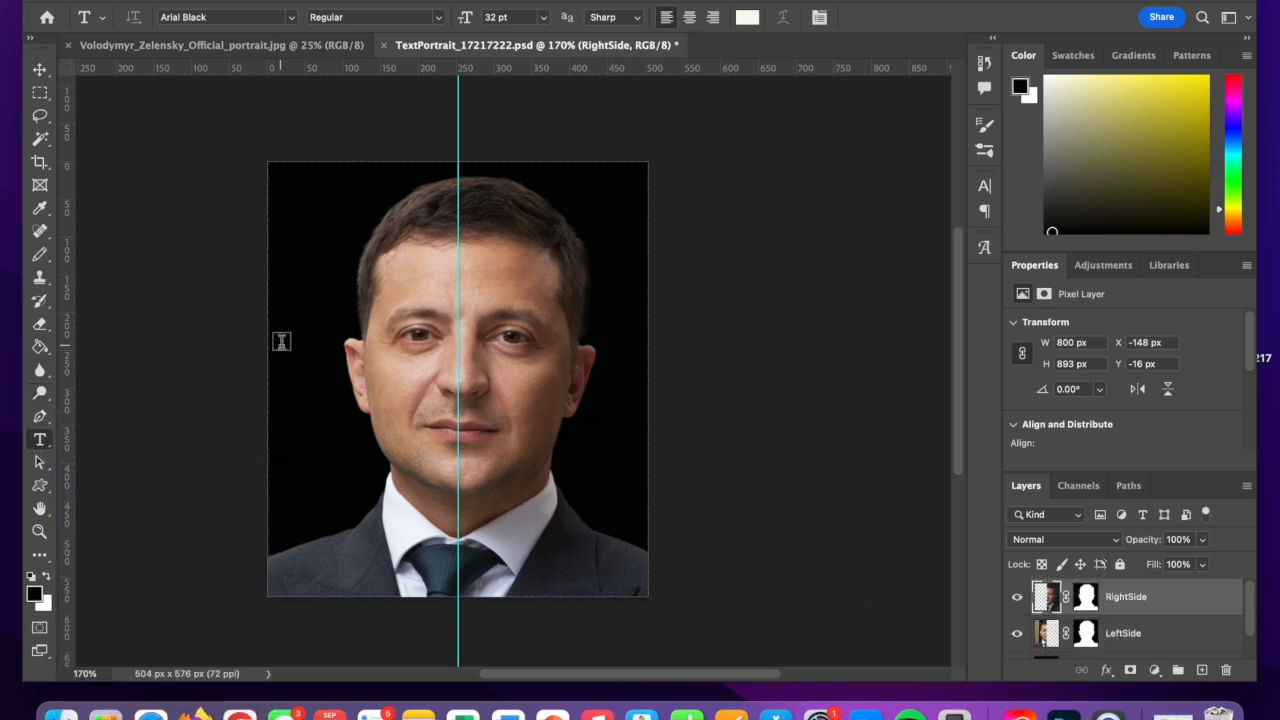
pyautogui.click(473, 252)
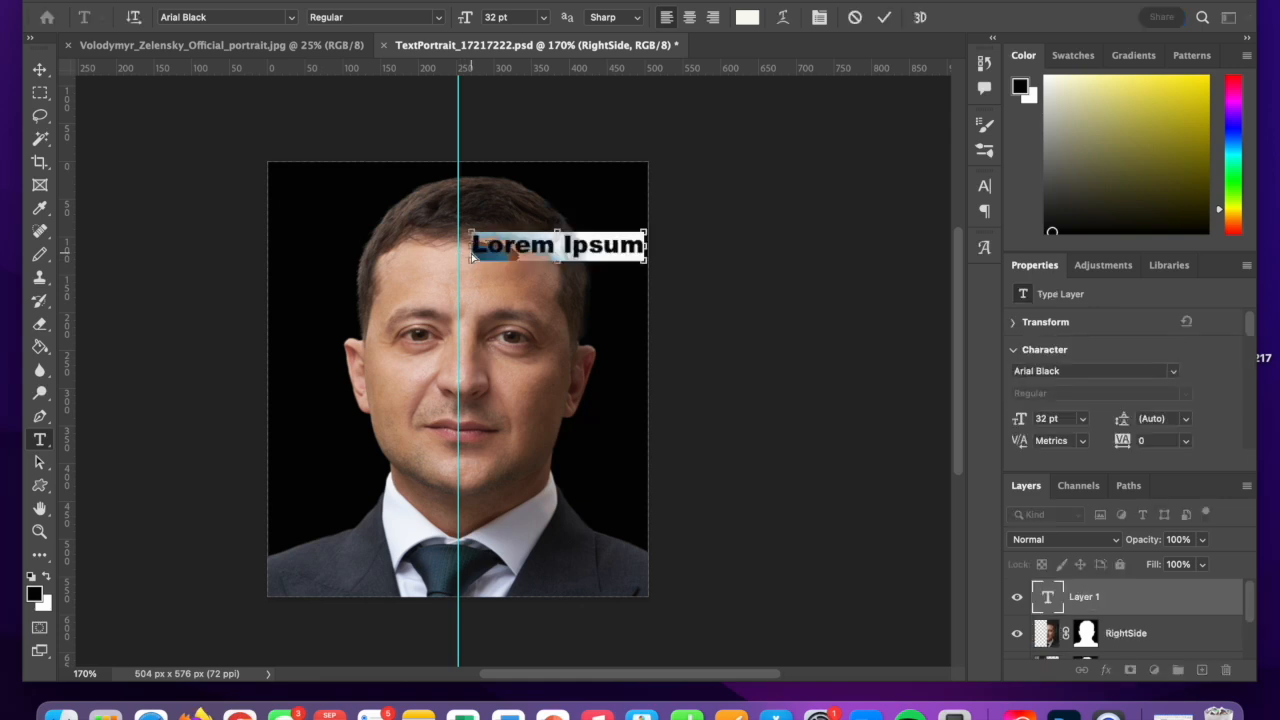
pyautogui.press('super+v')
pyautogui.click(40, 70)
pyautogui.moveTo(493, 286); pyautogui.dragTo(491, 313)
# Move the RightSide layer above the text layer and lock all its properties.
pyautogui.click(1156, 633)
pyautogui.moveTo(1156, 633); pyautogui.dragTo(1155, 600)
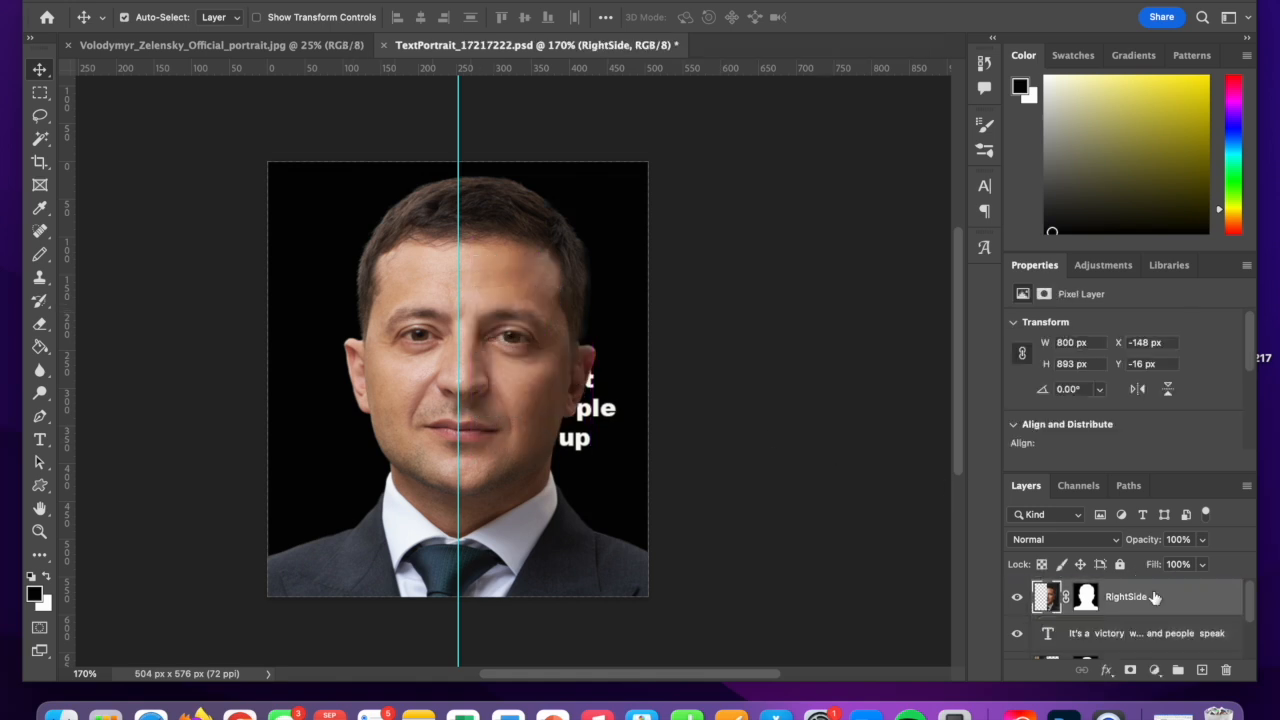
pyautogui.click(1120, 566)
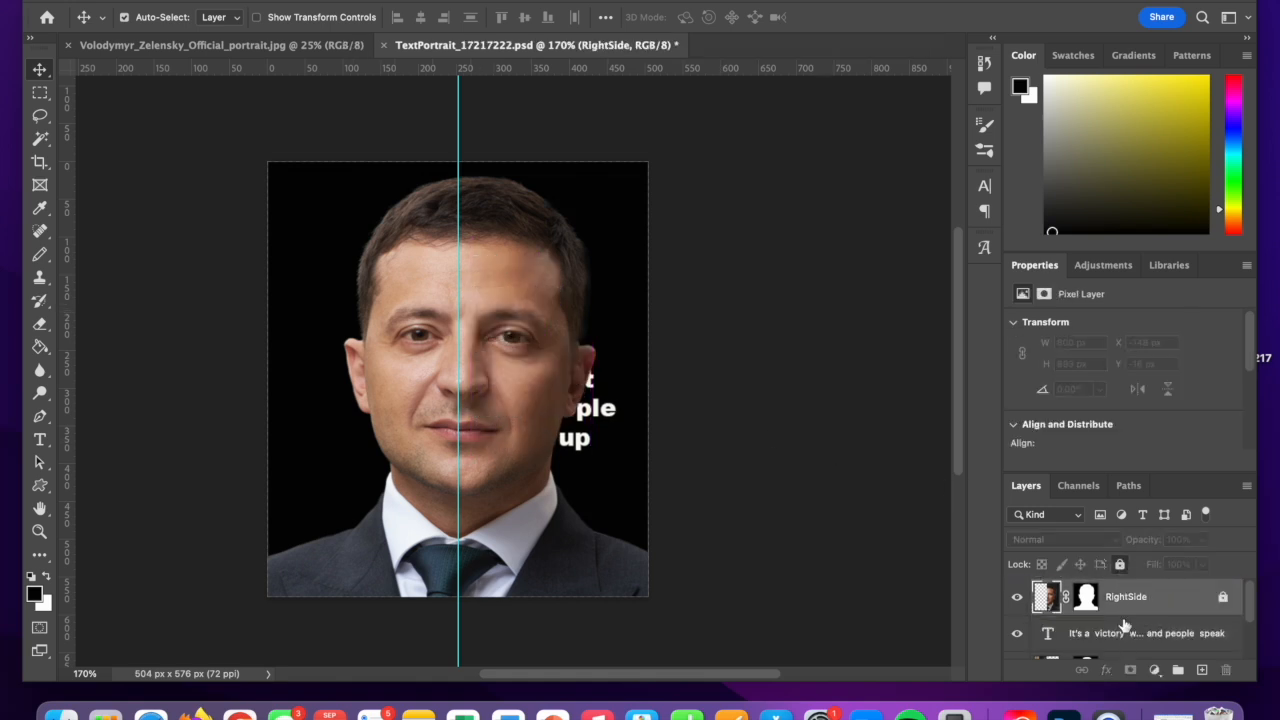
# Clip the RightSide layer to the text layer with a clipping mask and shift the text slightly down.
pyautogui.rightClick(1121, 597)
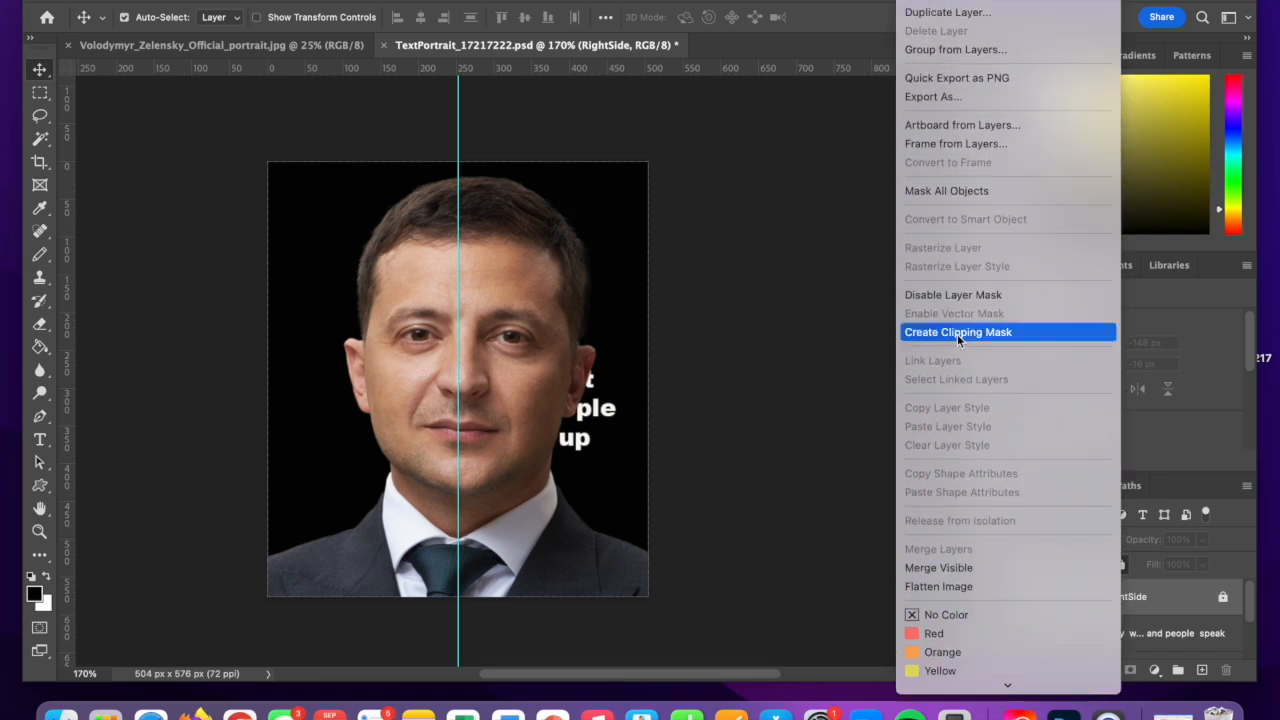
pyautogui.click(957, 334)
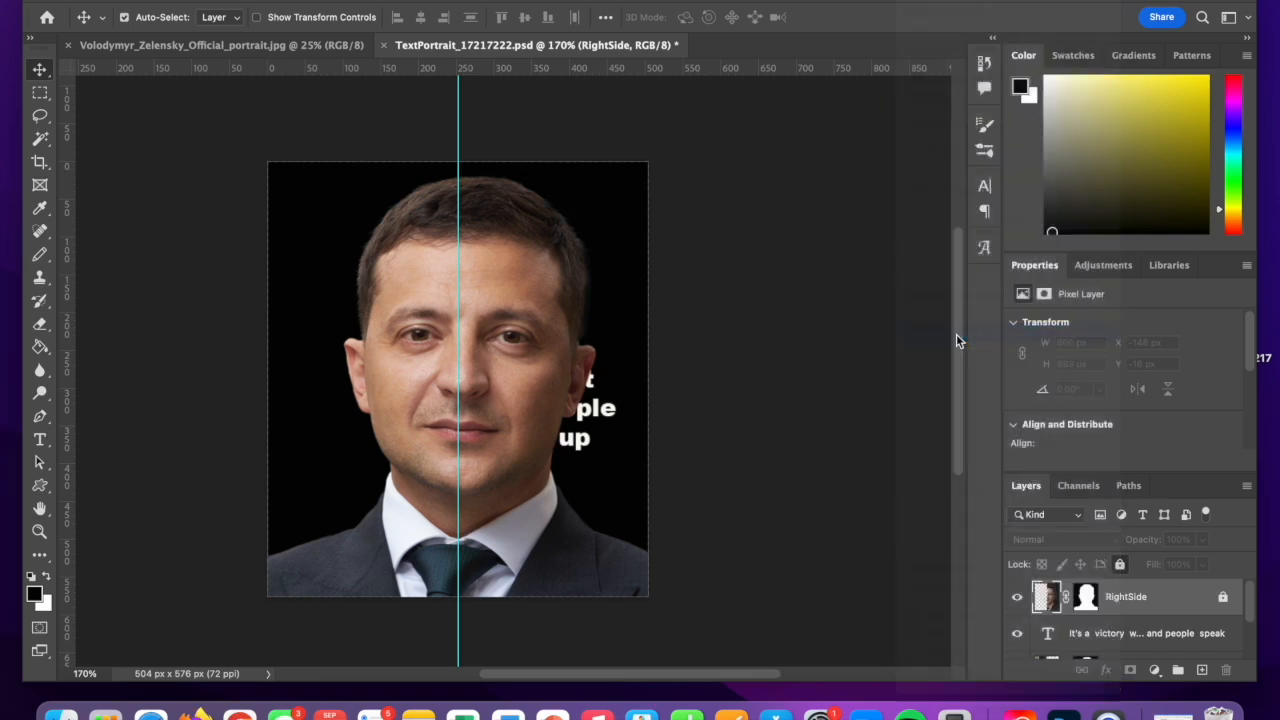
pyautogui.click(1103, 633)
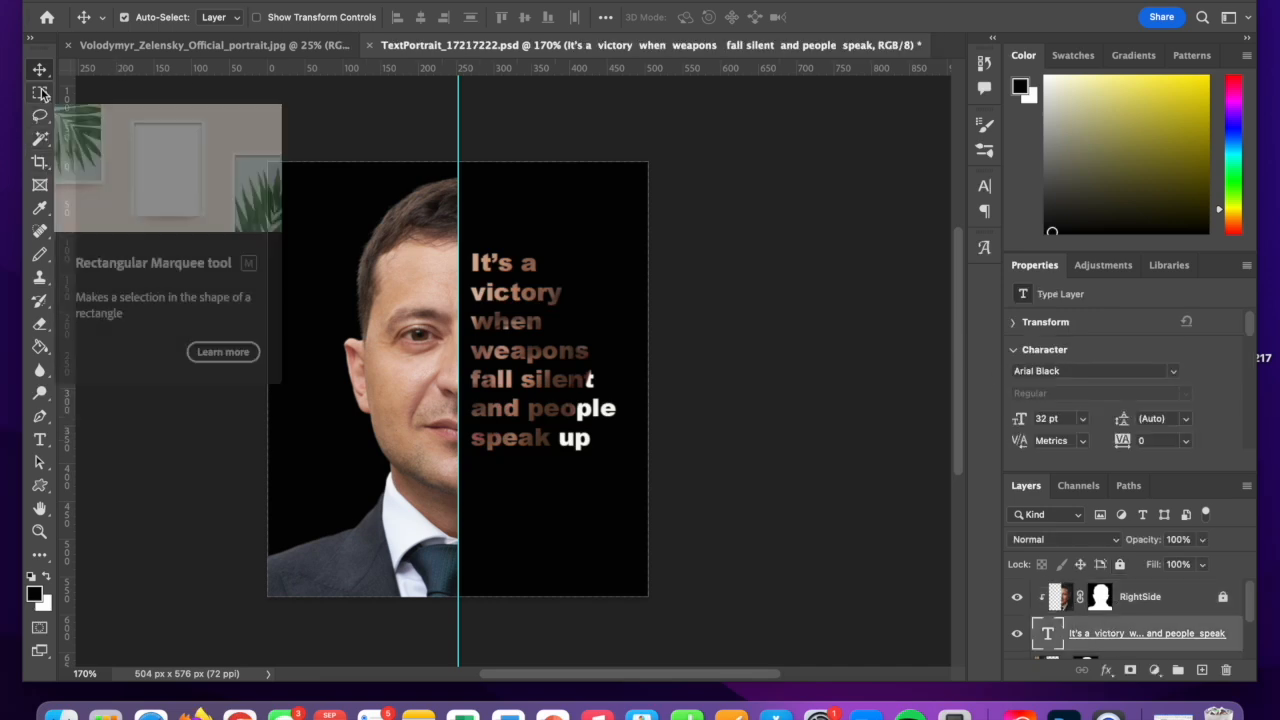
pyautogui.click(509, 314)
pyautogui.moveTo(509, 314); pyautogui.dragTo(510, 320)
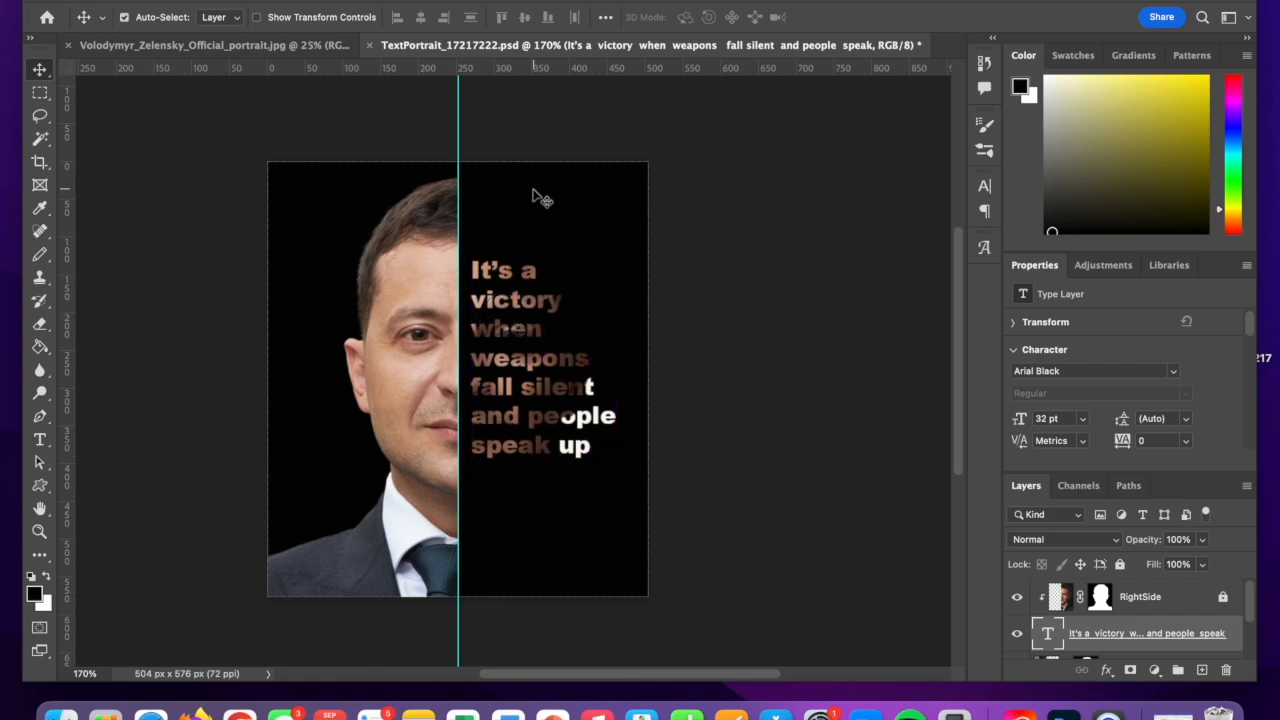
# Add an Outer Glow to the LeftSide layer with a spread of 19% and a size of 136 px.
pyautogui.scroll(-1, 1096, 620)
pyautogui.click(1045, 628)
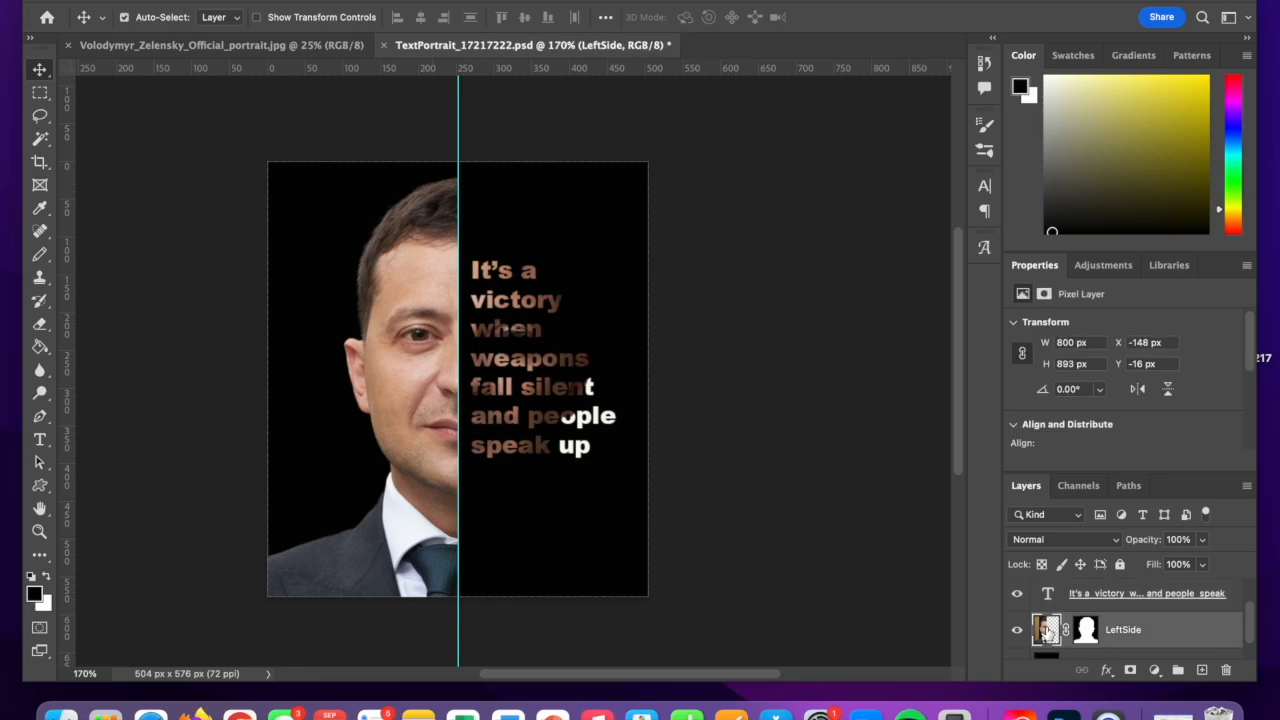
pyautogui.click(1107, 670)
pyautogui.click(1117, 649)
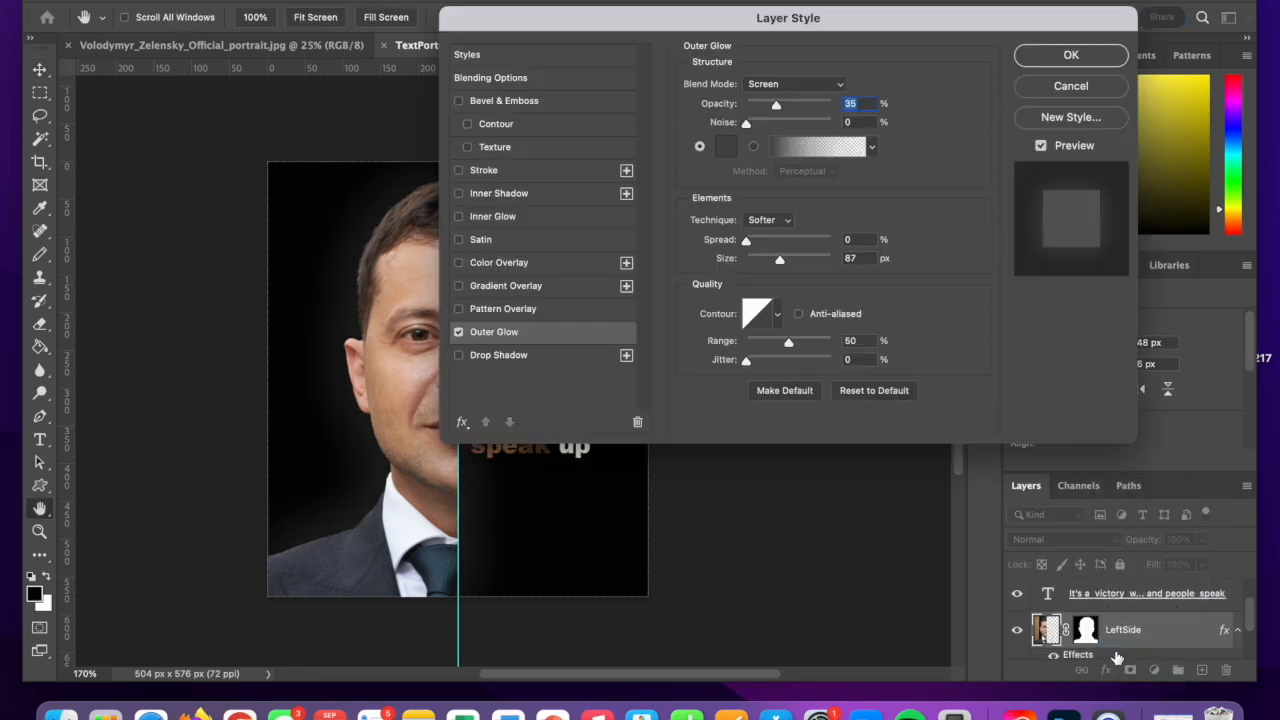
pyautogui.moveTo(729, 22); pyautogui.dragTo(808, 108)
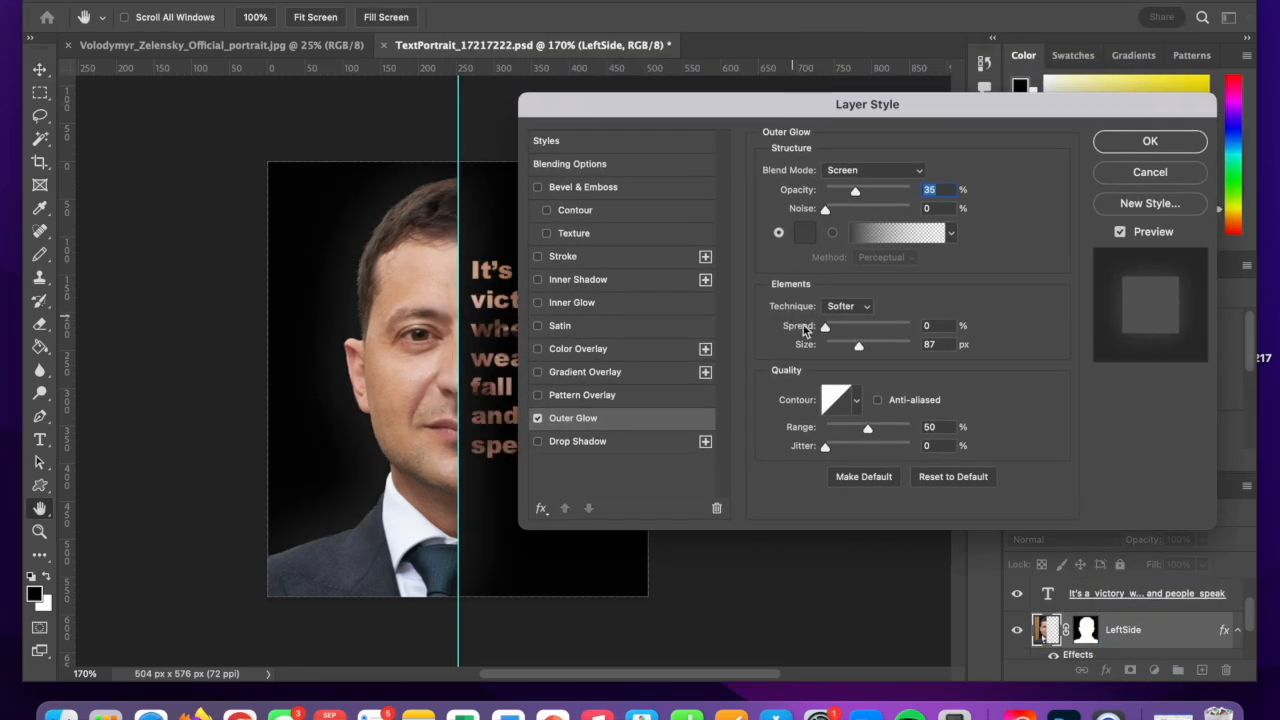
pyautogui.moveTo(857, 347)
pyautogui.mouseDown()
pyautogui.moveTo(914, 347)
pyautogui.moveTo(842, 337)
pyautogui.mouseUp()
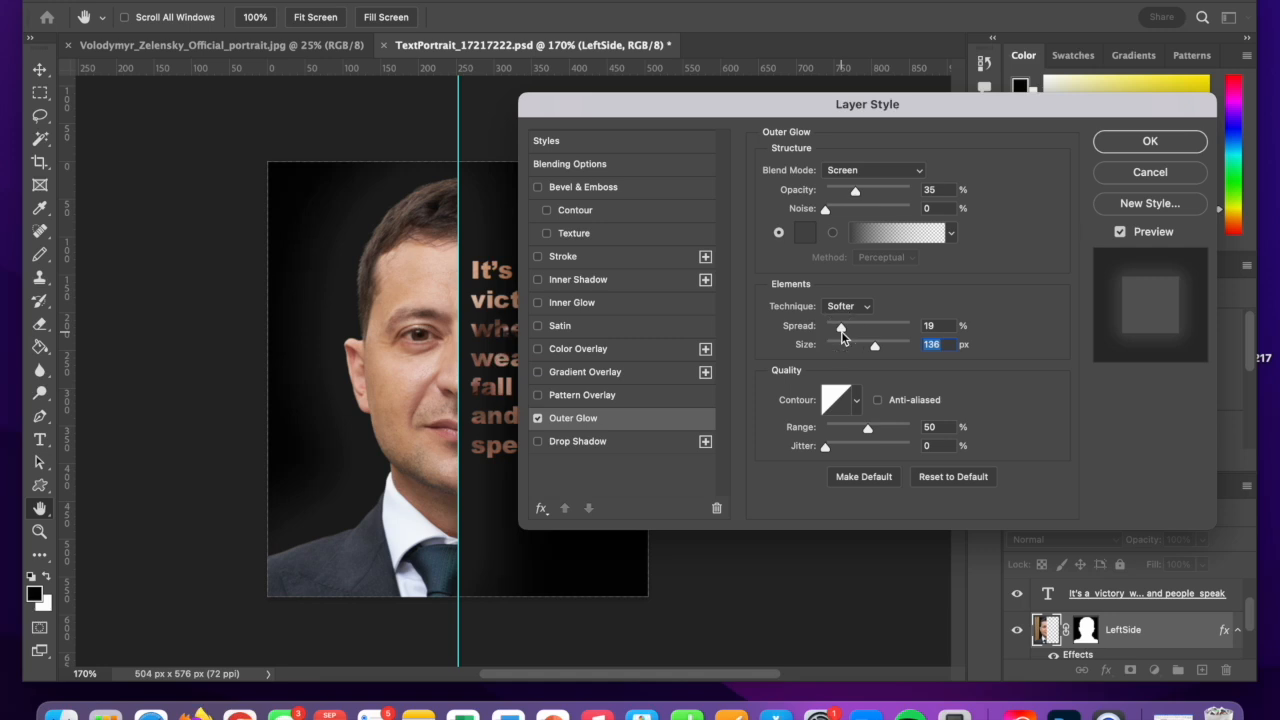
pyautogui.click(1106, 142)
# Add an Inner Glow to the quote text layer with a size of 4 px.
pyautogui.scroll(2, 1119, 606)
pyautogui.click(1117, 604)
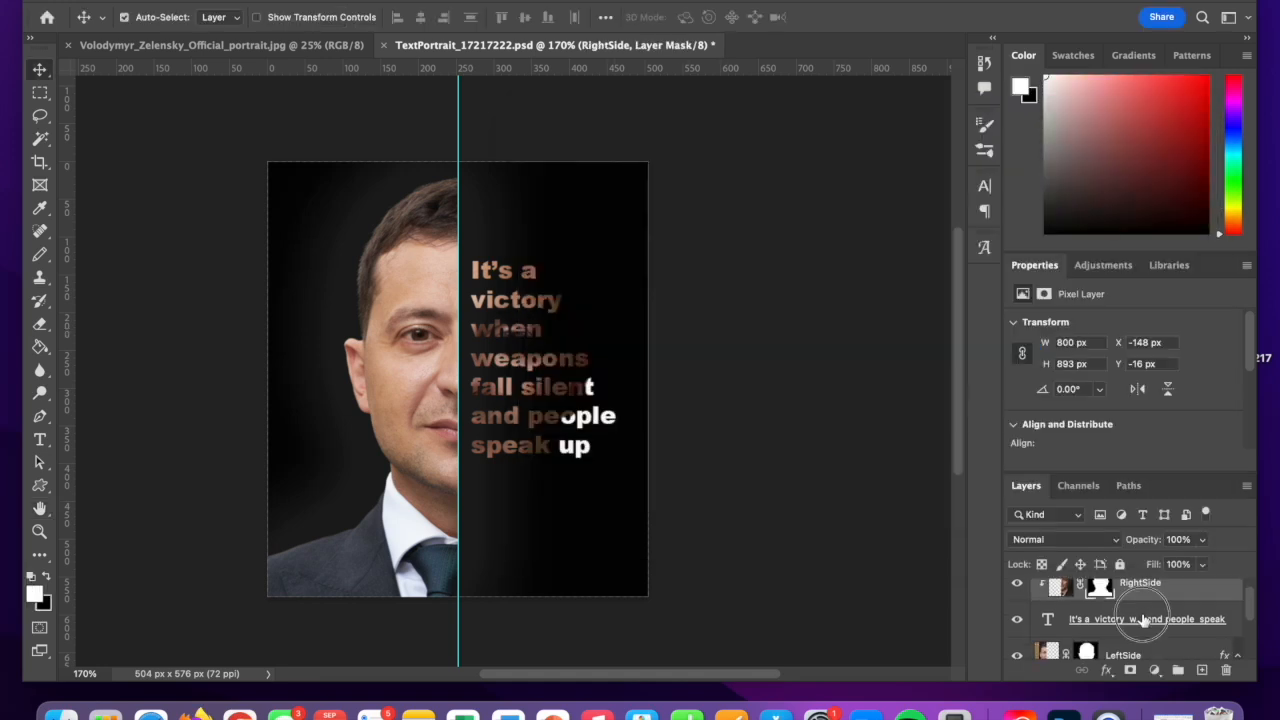
pyautogui.click(1143, 620)
pyautogui.click(1108, 671)
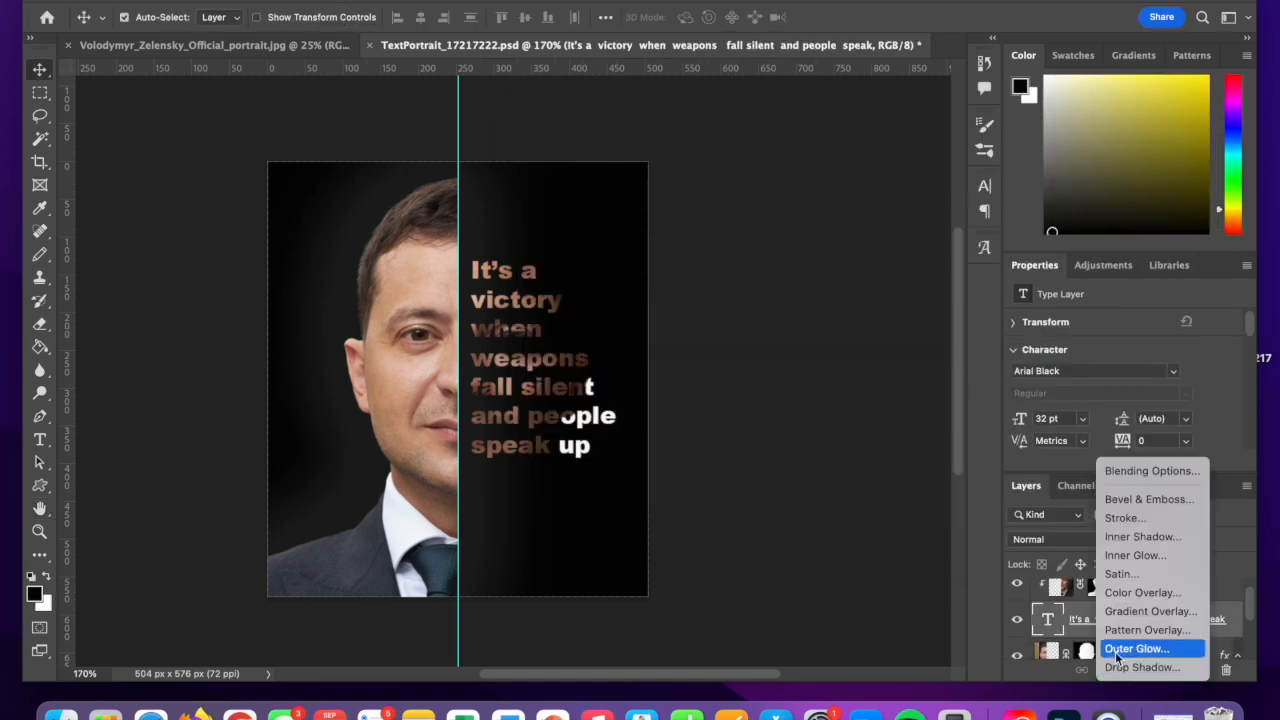
pyautogui.click(1130, 555)
pyautogui.moveTo(888, 385); pyautogui.dragTo(895, 387)
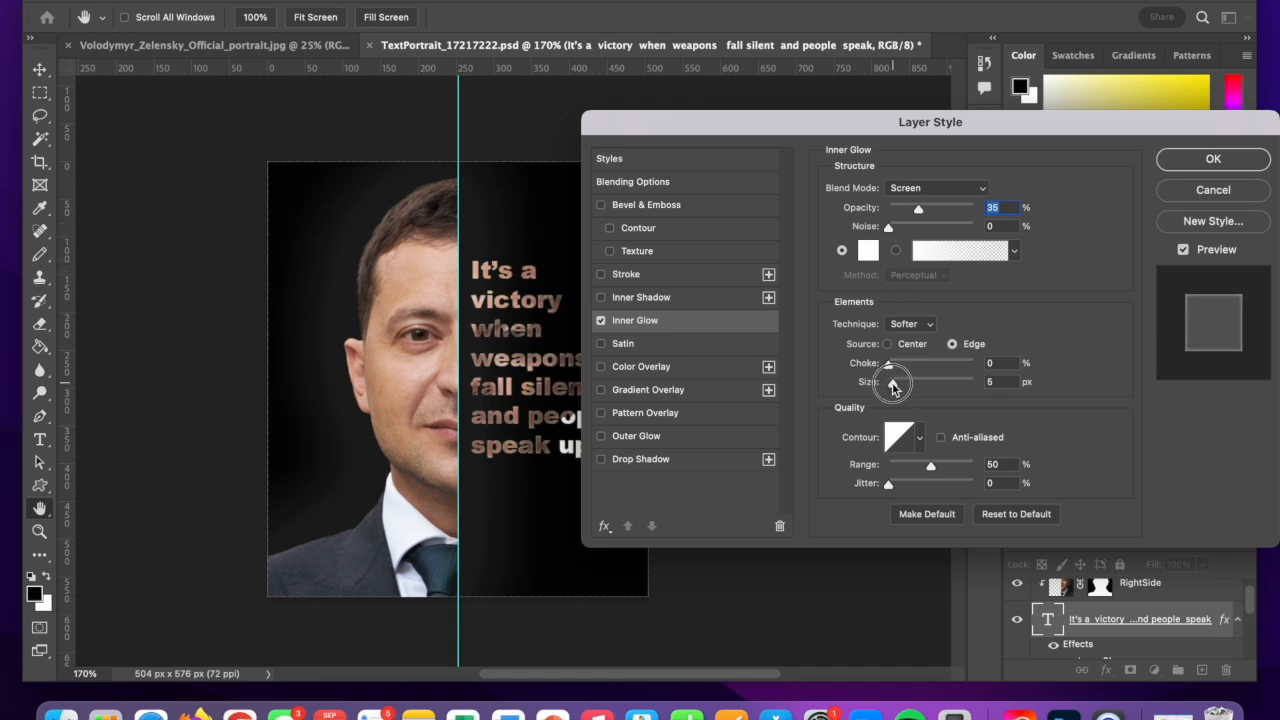
pyautogui.moveTo(894, 387); pyautogui.dragTo(889, 382)
pyautogui.moveTo(879, 133); pyautogui.dragTo(965, 103)
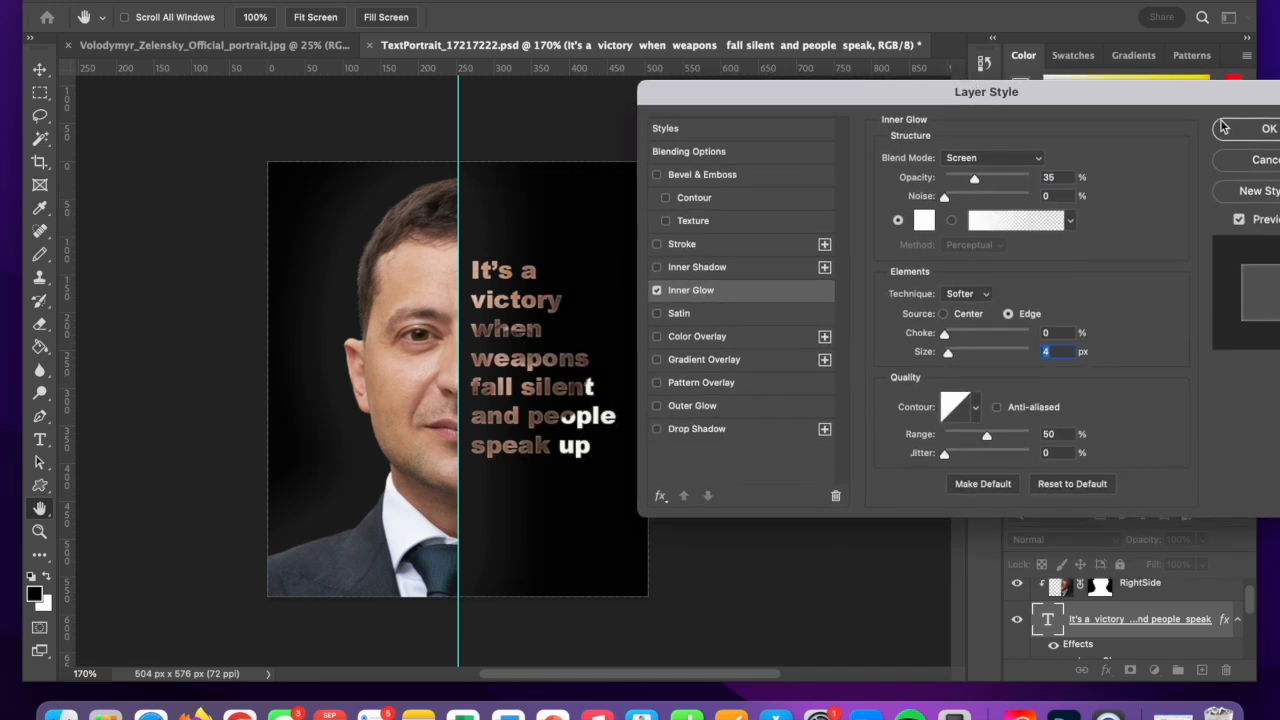
pyautogui.click(1262, 128)
# Shift the quote text slightly down and toward the face, and save the portrait document.
pyautogui.scroll(1, 1187, 597)
pyautogui.click(1175, 592)
pyautogui.click(1119, 564)
pyautogui.click(1131, 625)
pyautogui.moveTo(531, 320); pyautogui.dragTo(506, 341)
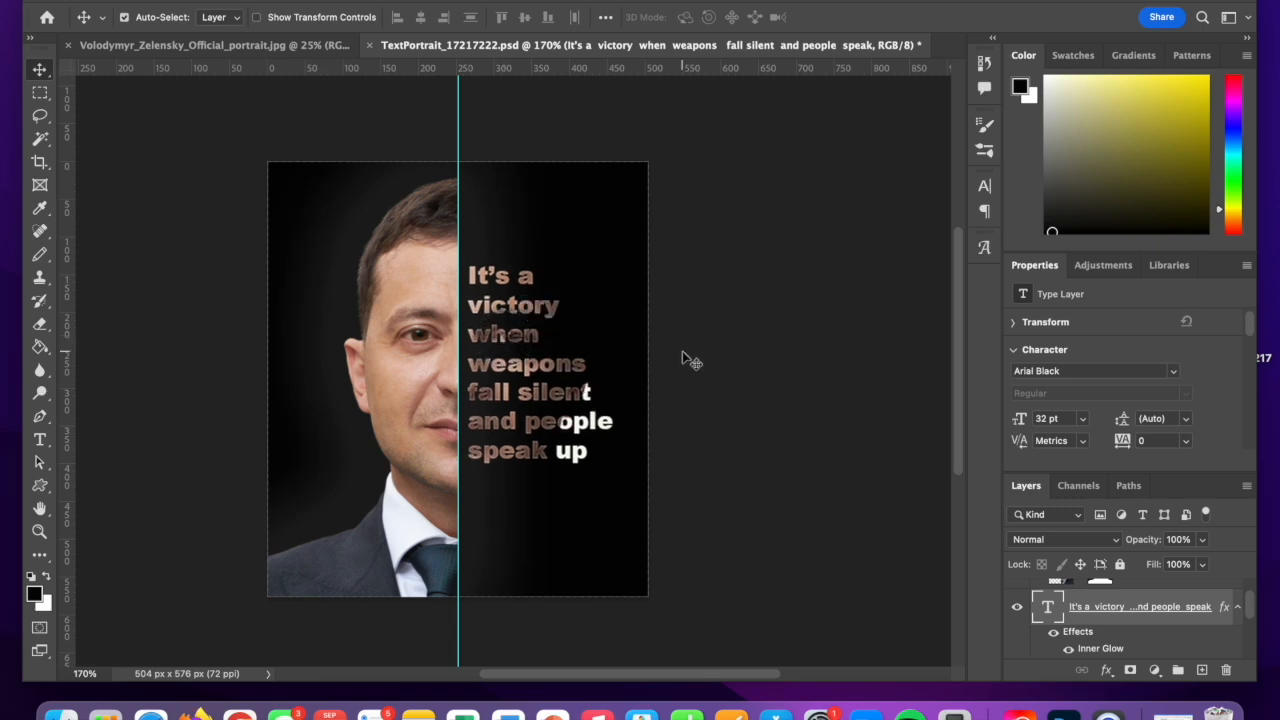
pyautogui.click(777, 361)
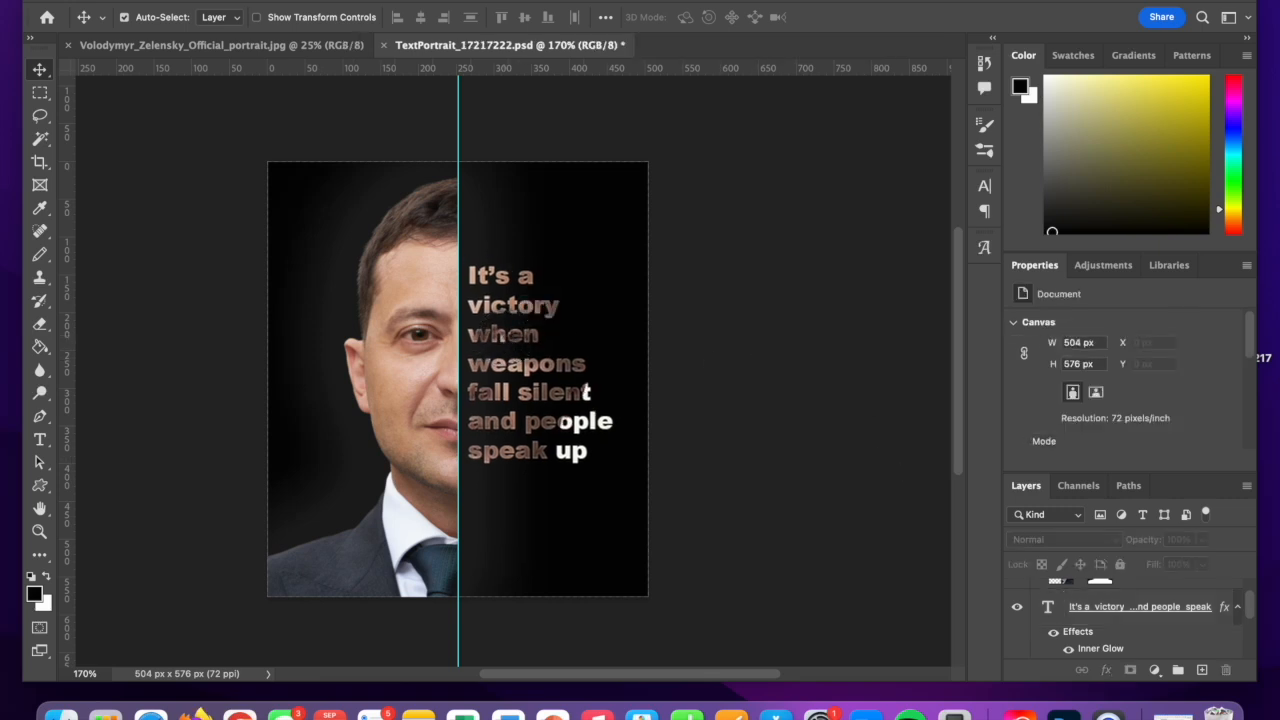
pyautogui.click(132, 2)
pyautogui.click(176, 151)
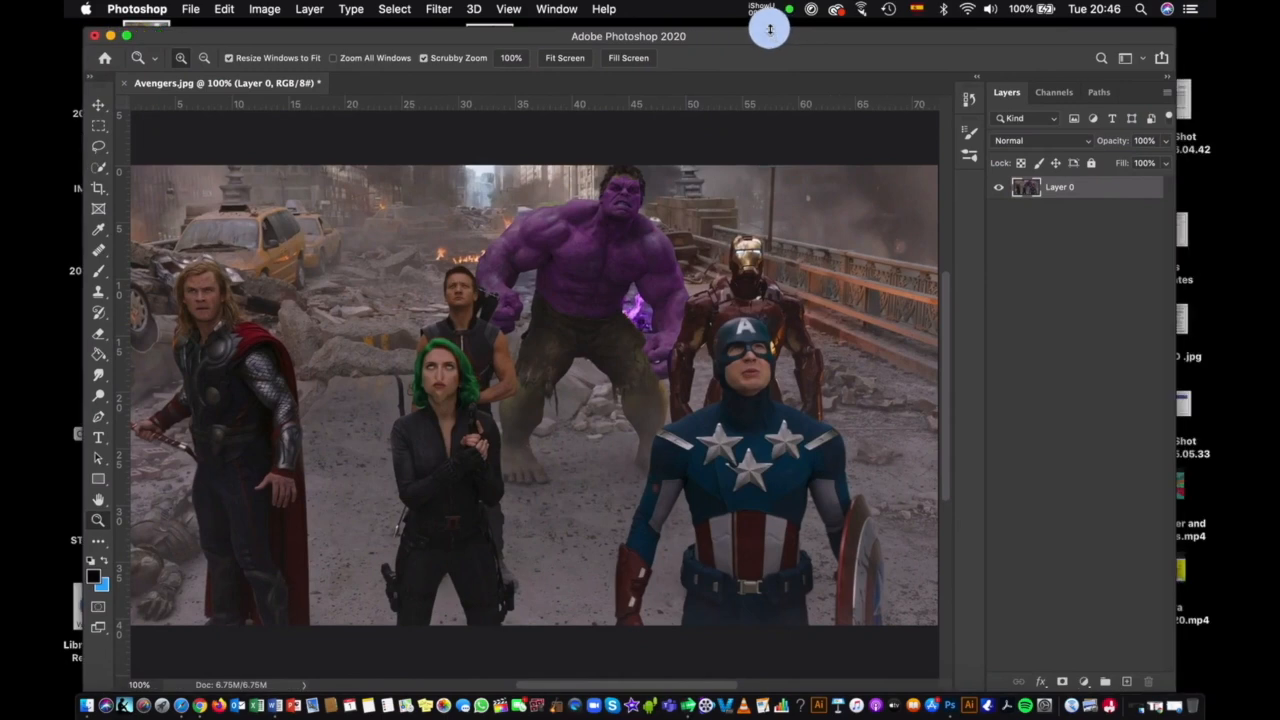
# Lasso the yellow taxis in the background and remove them with Content-Aware Fill, outputting the result to a new layer.
pyautogui.click(98, 145)
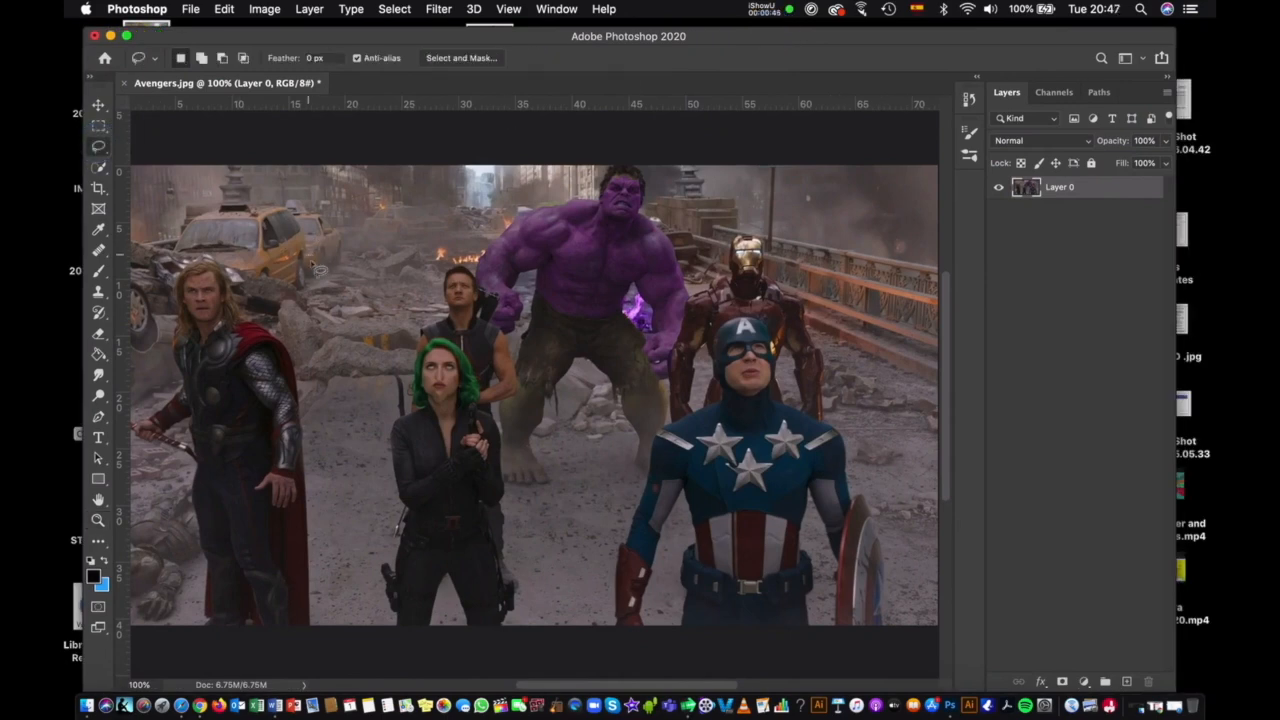
pyautogui.moveTo(313, 278)
pyautogui.mouseDown()
pyautogui.moveTo(340, 232)
pyautogui.moveTo(296, 202)
pyautogui.moveTo(214, 208)
pyautogui.moveTo(173, 250)
pyautogui.moveTo(224, 262)
pyautogui.moveTo(238, 285)
pyautogui.moveTo(270, 277)
pyautogui.moveTo(322, 303)
pyautogui.moveTo(354, 289)
pyautogui.moveTo(352, 242)
pyautogui.mouseUp()
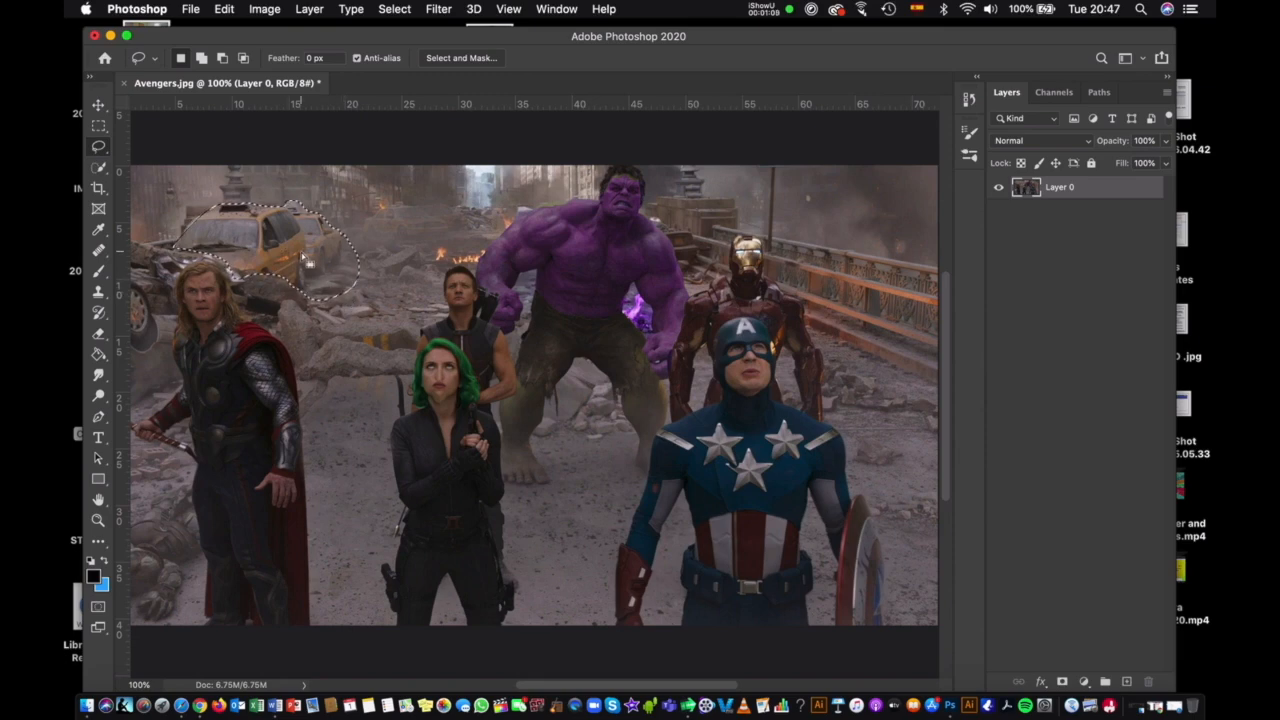
pyautogui.click(225, 9)
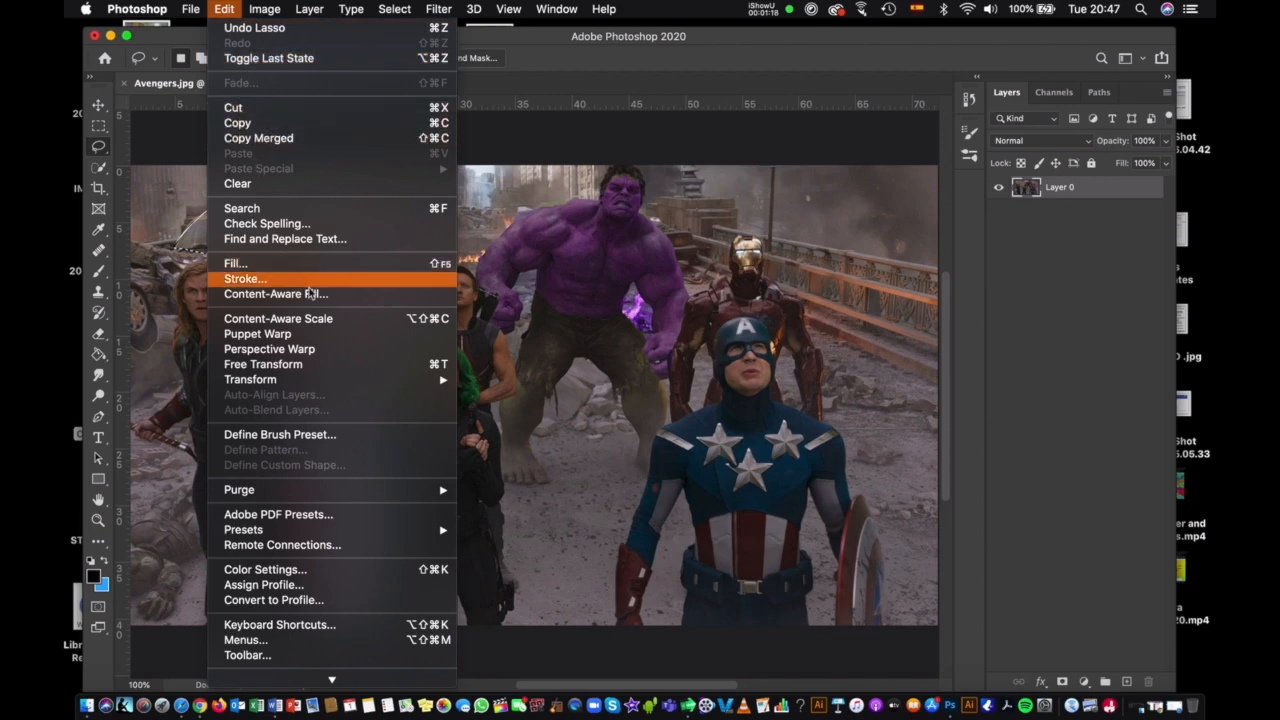
pyautogui.click(340, 296)
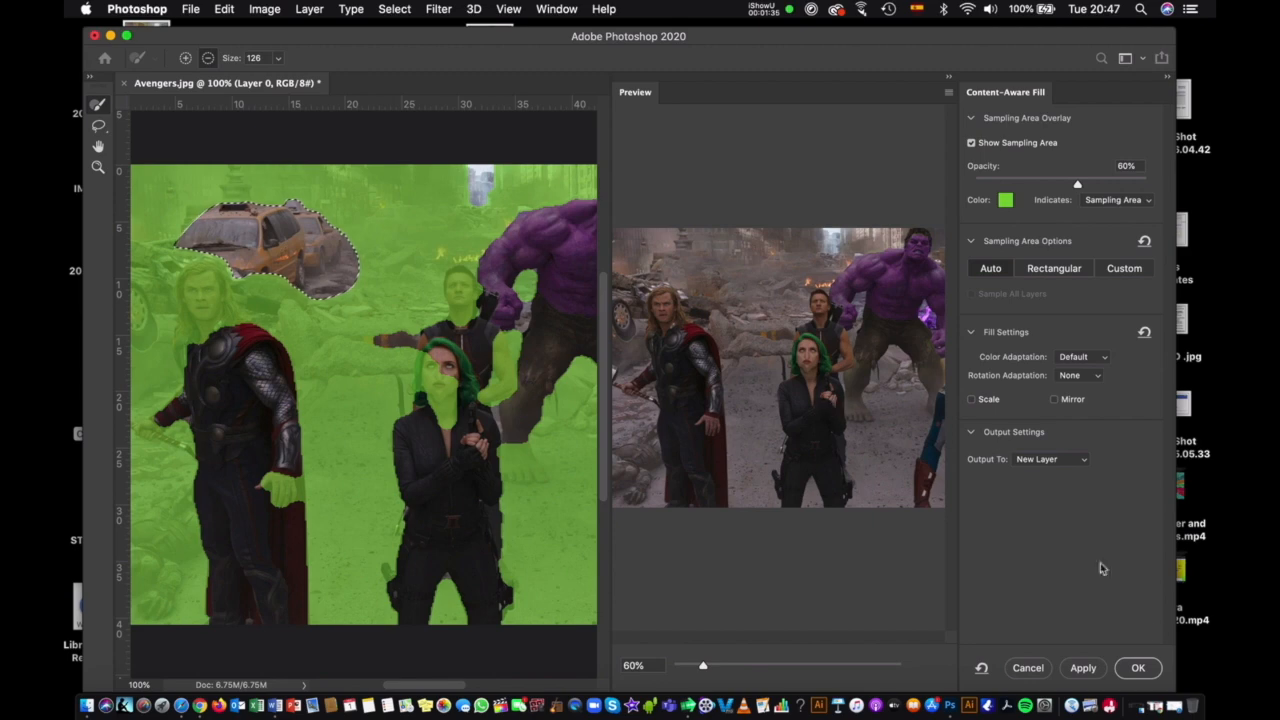
pyautogui.click(1088, 671)
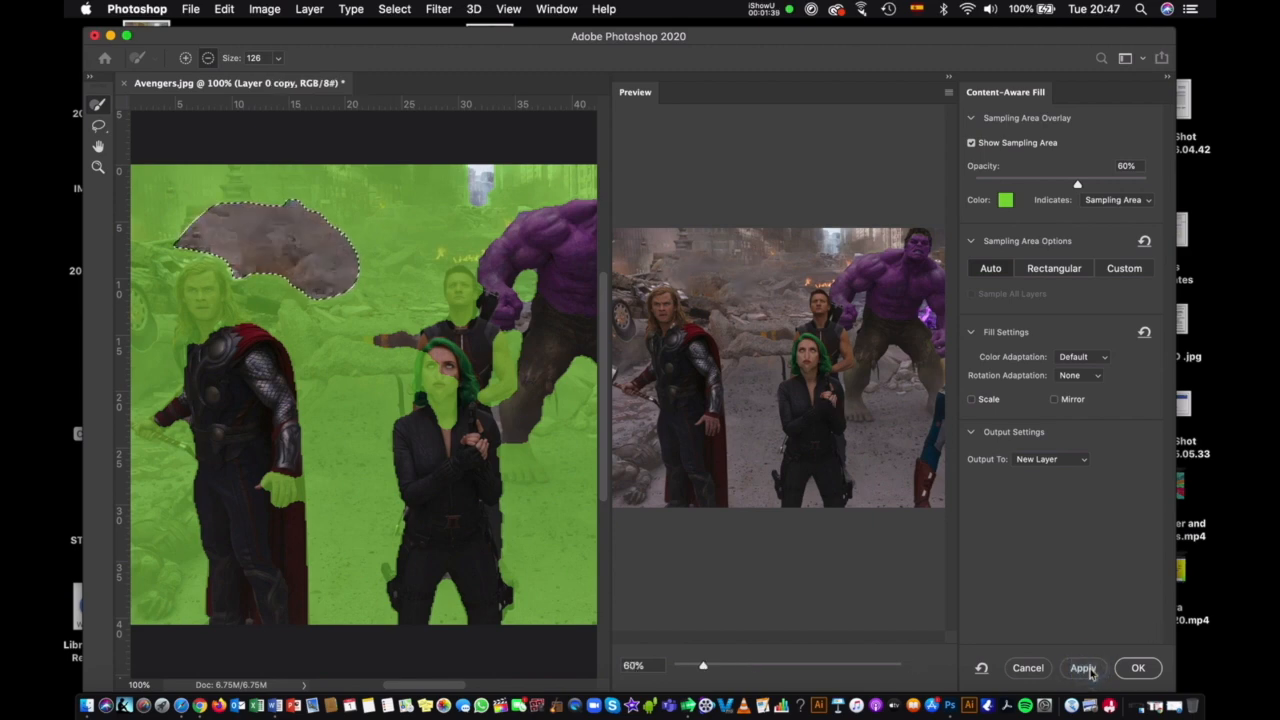
pyautogui.click(1138, 667)
pyautogui.click(99, 126)
pyautogui.click(155, 385)
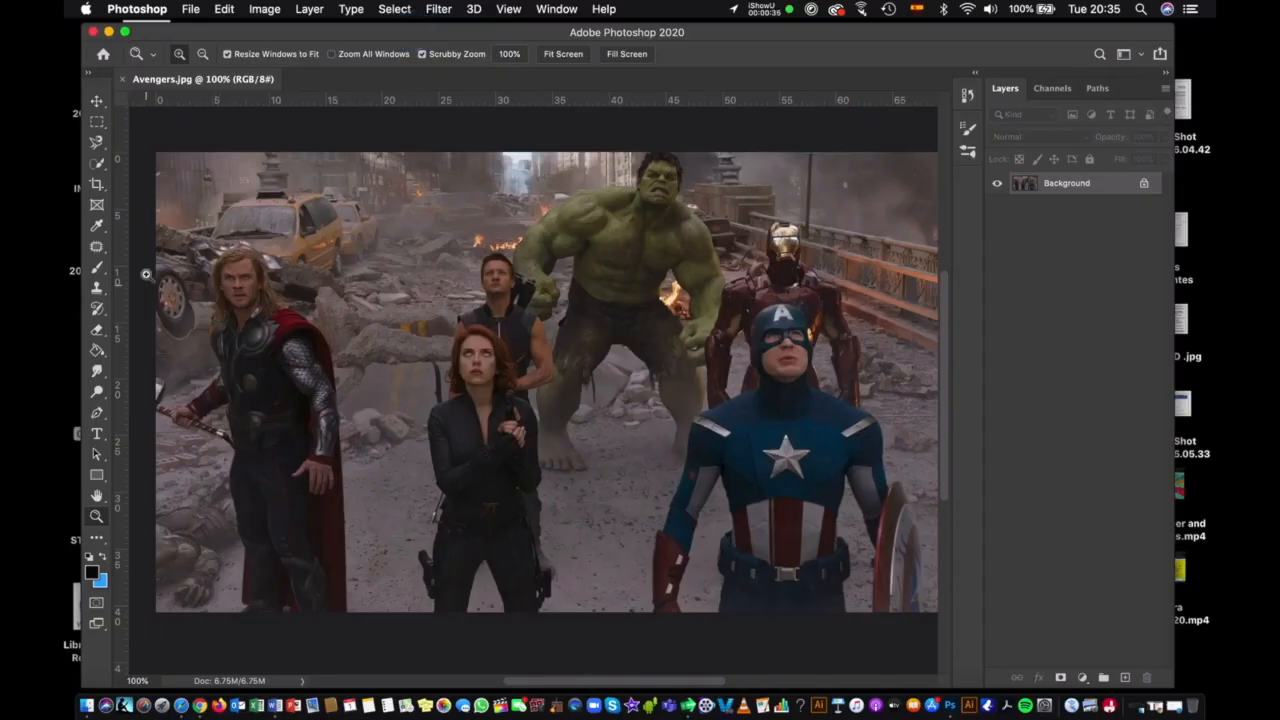
# Use the Clone Stamp to paint ground sampled below Hulk onto the area between Thor and Black Widow.
pyautogui.click(98, 290)
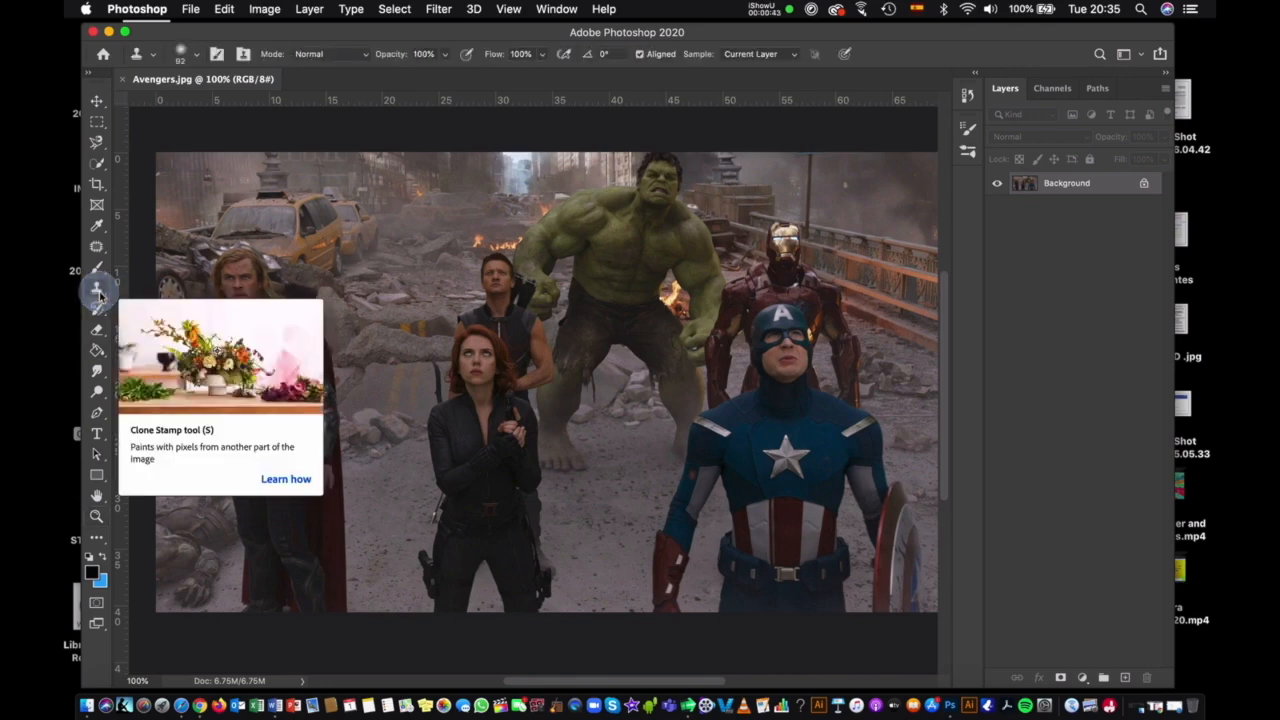
pyautogui.keyDown('alt'); pyautogui.click(620, 490); pyautogui.keyUp('alt')
pyautogui.moveTo(388, 420)
pyautogui.mouseDown()
pyautogui.moveTo(404, 428)
pyautogui.moveTo(356, 418)
pyautogui.moveTo(354, 449)
pyautogui.moveTo(389, 449)
pyautogui.moveTo(411, 431)
pyautogui.moveTo(397, 391)
pyautogui.moveTo(369, 409)
pyautogui.moveTo(394, 411)
pyautogui.moveTo(394, 392)
pyautogui.moveTo(371, 400)
pyautogui.moveTo(386, 411)
pyautogui.moveTo(387, 397)
pyautogui.moveTo(394, 420)
pyautogui.mouseUp()
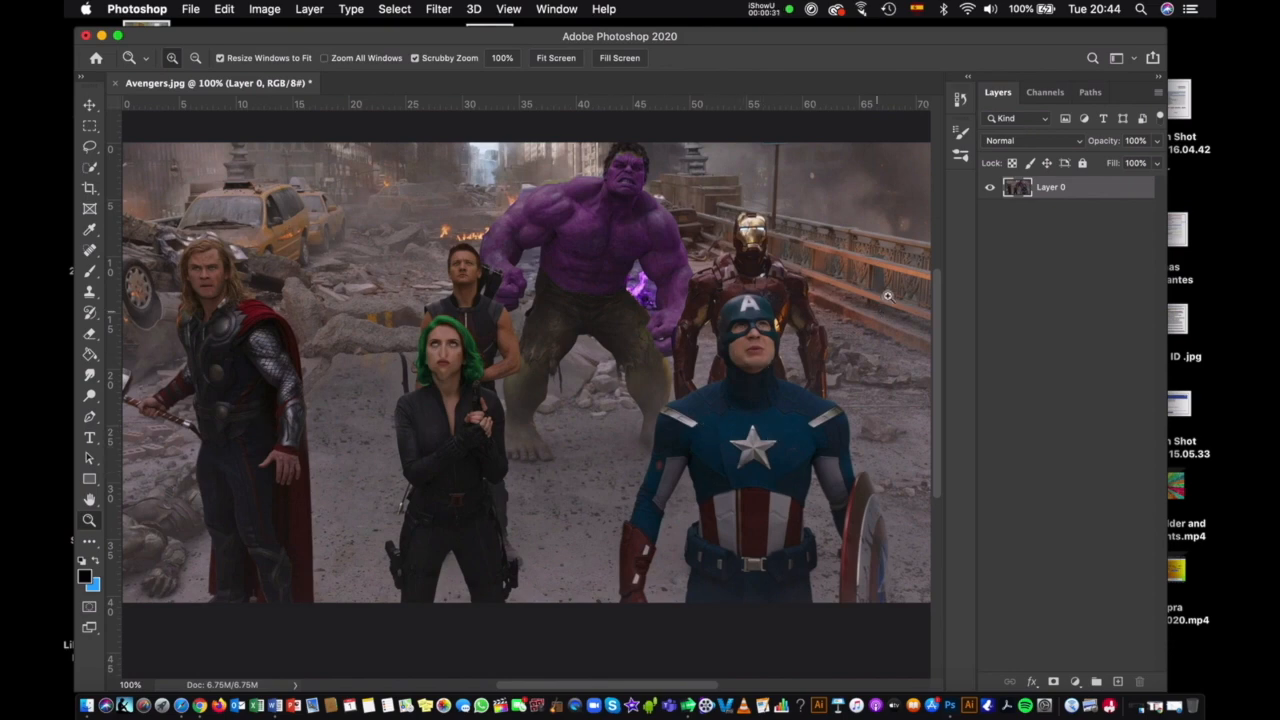
# Copy Captain America's chest star to the upper right of his suit on Layer 0 with the Healing Brush in Replace mode.
pyautogui.click(1074, 189)
pyautogui.click(89, 521)
pyautogui.click(760, 448)
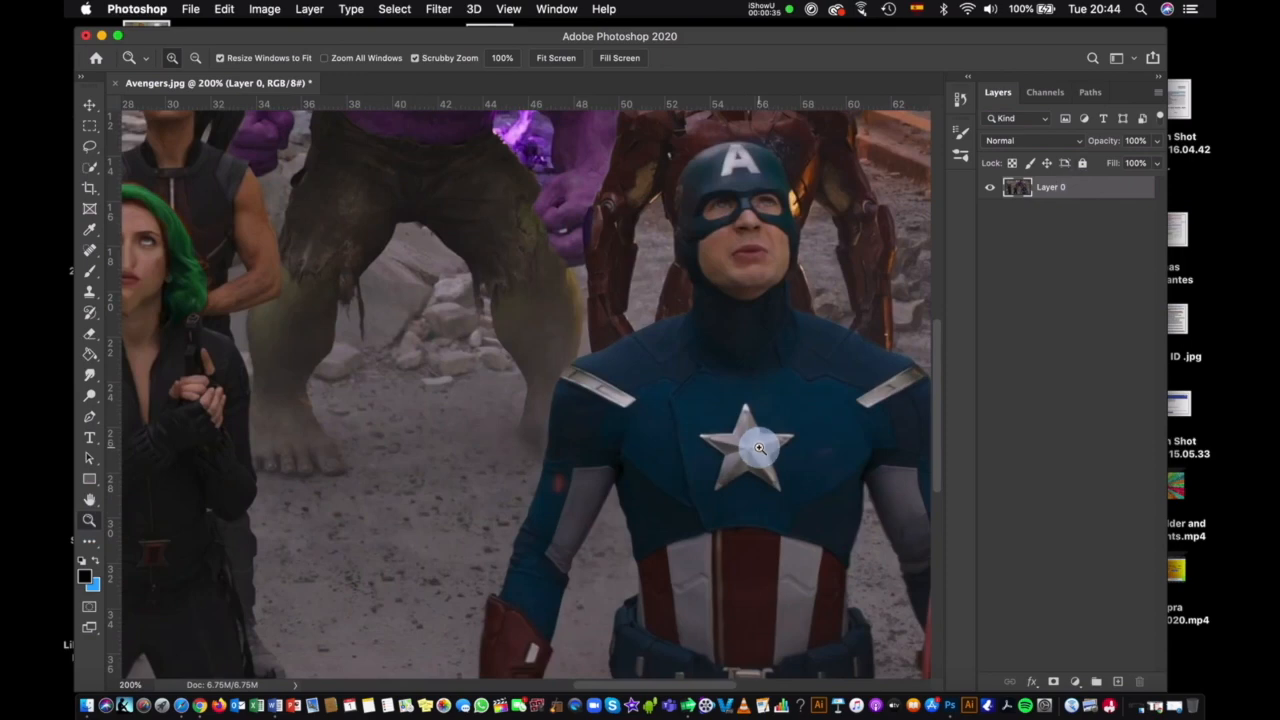
pyautogui.moveTo(696, 28); pyautogui.dragTo(686, 20)
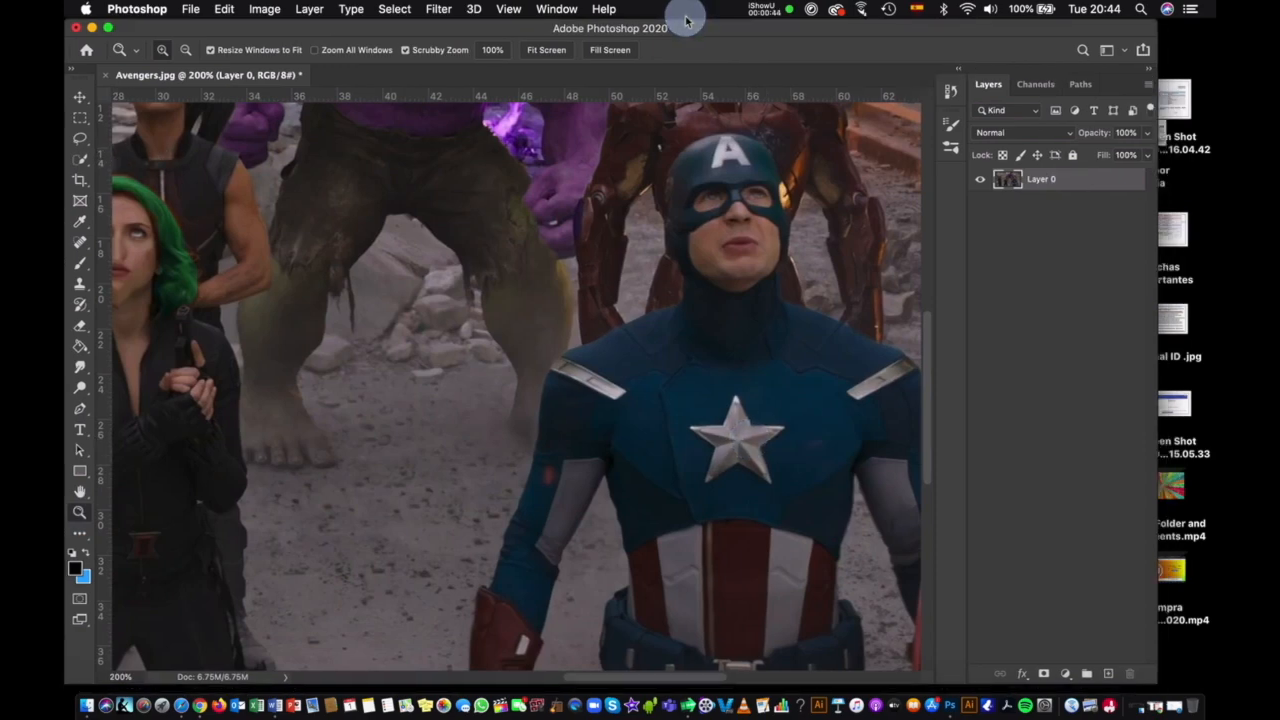
pyautogui.click(88, 250)
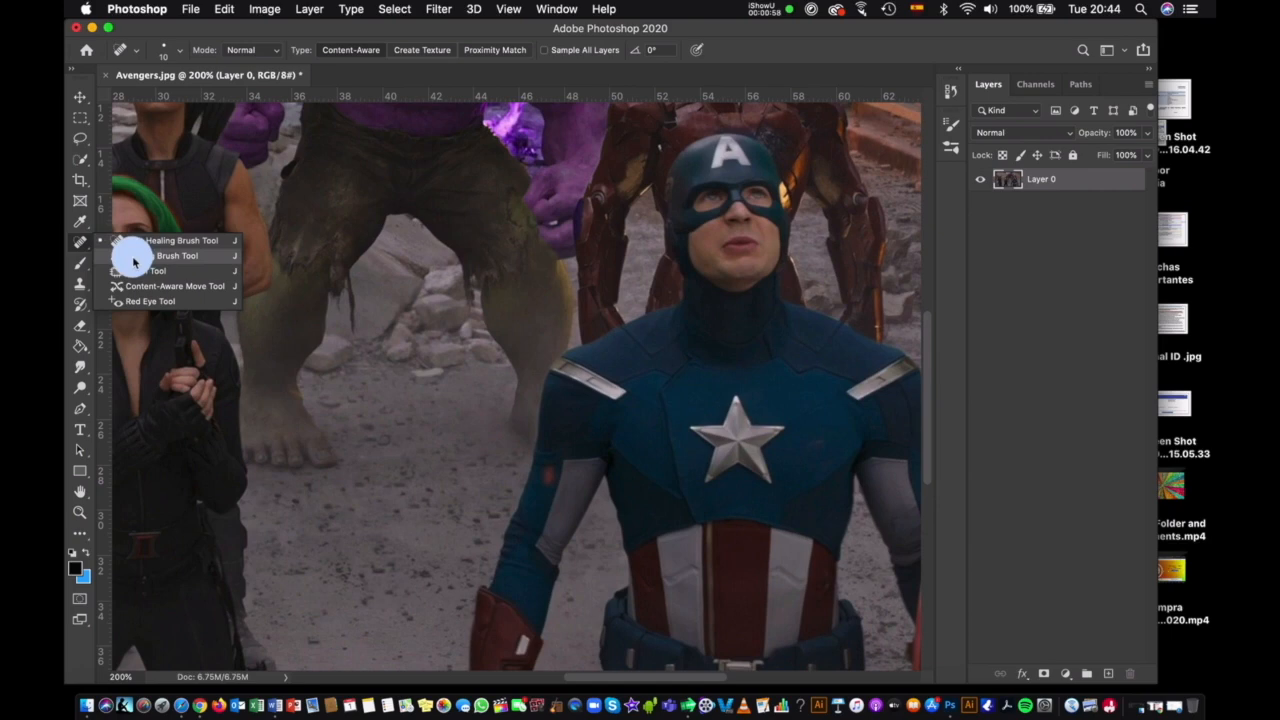
pyautogui.click(133, 262)
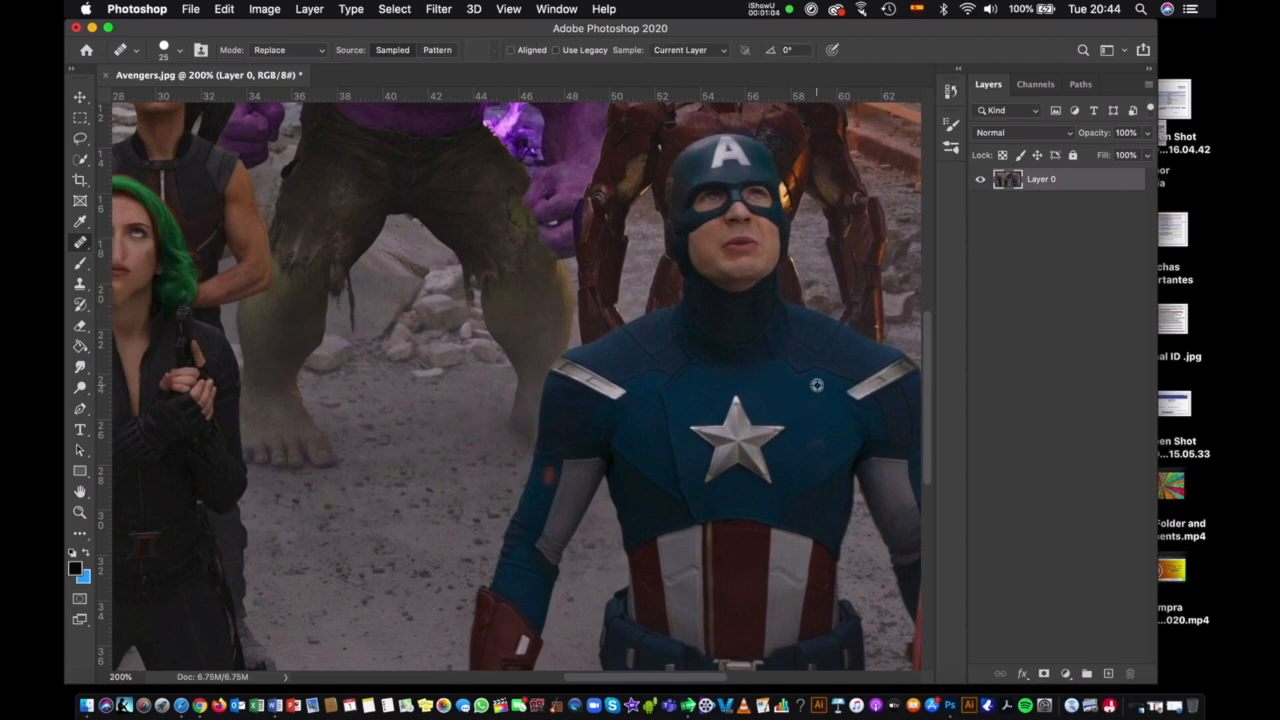
pyautogui.keyDown('alt'); pyautogui.click(817, 385); pyautogui.keyUp('alt')
pyautogui.keyDown('alt'); pyautogui.click(737, 440); pyautogui.keyUp('alt')
pyautogui.click(791, 385)
pyautogui.moveTo(791, 385)
pyautogui.mouseDown()
pyautogui.moveTo(809, 380)
pyautogui.moveTo(803, 369)
pyautogui.moveTo(791, 413)
pyautogui.moveTo(794, 386)
pyautogui.moveTo(774, 371)
pyautogui.moveTo(817, 385)
pyautogui.moveTo(834, 374)
pyautogui.moveTo(811, 383)
pyautogui.moveTo(828, 407)
pyautogui.moveTo(803, 349)
pyautogui.moveTo(803, 369)
pyautogui.moveTo(817, 363)
pyautogui.moveTo(826, 377)
pyautogui.moveTo(803, 377)
pyautogui.mouseUp()
# Copy the original chest star to the upper left of the suit with the Healing Brush, undoing the first misplaced stroke.
pyautogui.moveTo(681, 390); pyautogui.dragTo(681, 390)
pyautogui.press('super+z')
pyautogui.keyDown('alt'); pyautogui.click(738, 440); pyautogui.keyUp('alt')
pyautogui.click(680, 388)
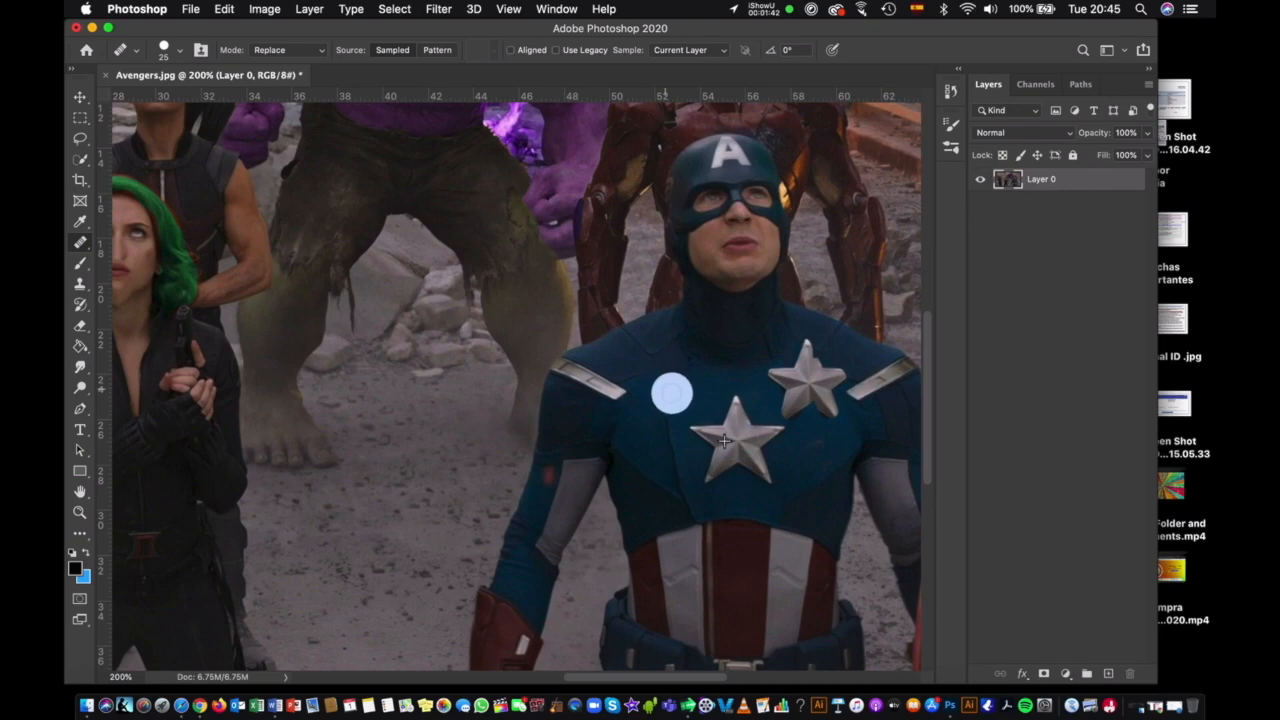
pyautogui.moveTo(680, 387)
pyautogui.mouseDown()
pyautogui.moveTo(679, 355)
pyautogui.moveTo(677, 384)
pyautogui.moveTo(675, 372)
pyautogui.moveTo(662, 386)
pyautogui.moveTo(637, 377)
pyautogui.moveTo(665, 400)
pyautogui.moveTo(651, 423)
pyautogui.moveTo(677, 398)
pyautogui.moveTo(707, 426)
pyautogui.moveTo(696, 388)
pyautogui.moveTo(722, 376)
pyautogui.moveTo(678, 363)
pyautogui.mouseUp()
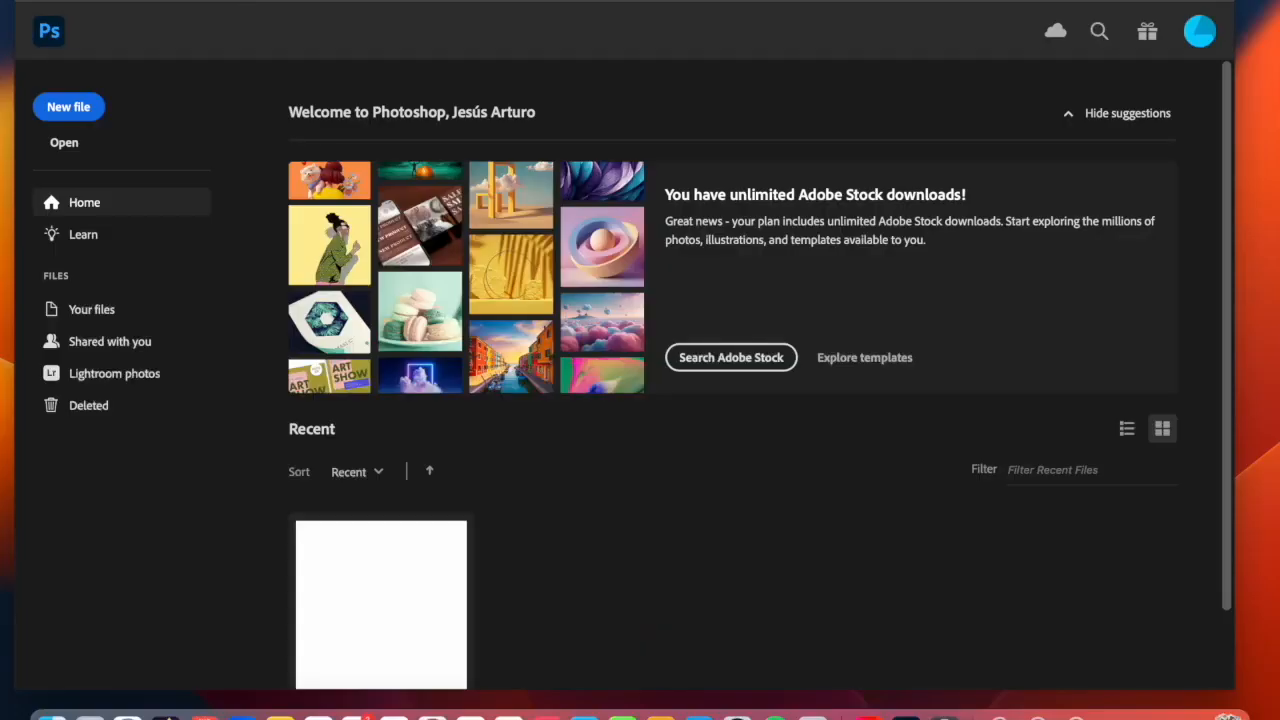
# Create a new document 1024 pixels wide and 820 pixels high at 72 pixels/inch.
pyautogui.click(172, 1)
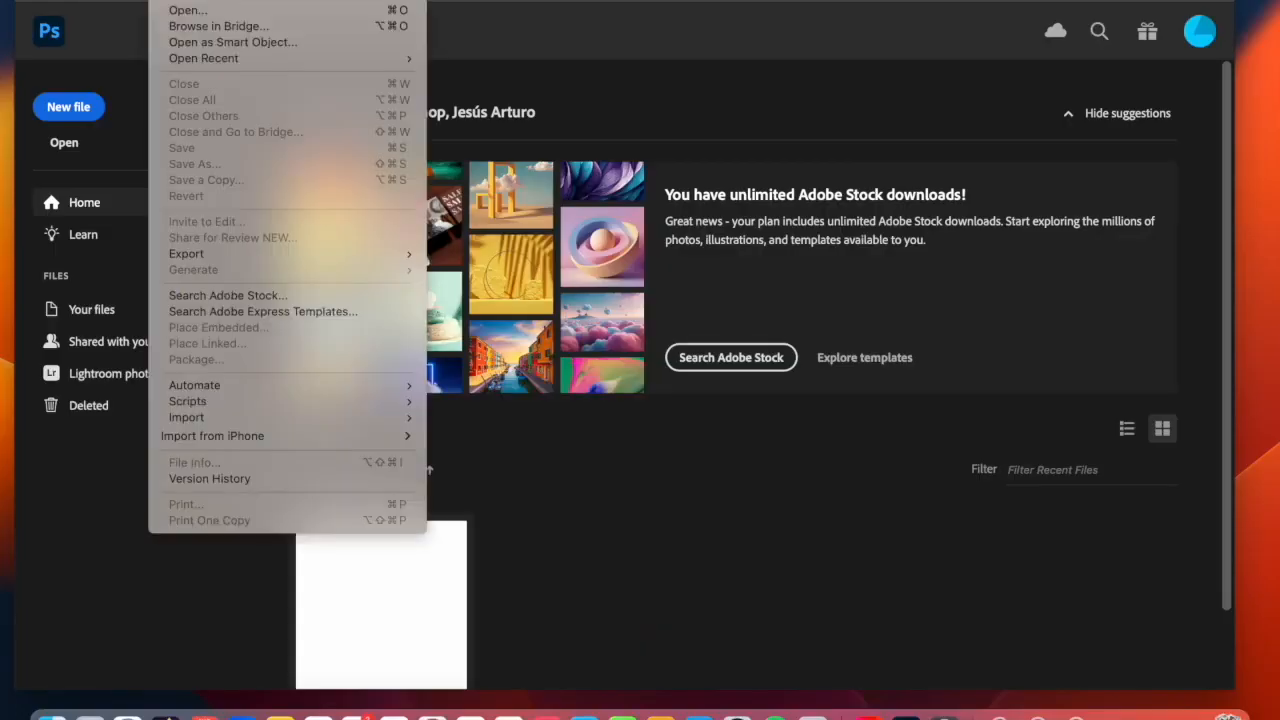
pyautogui.click(172, 3)
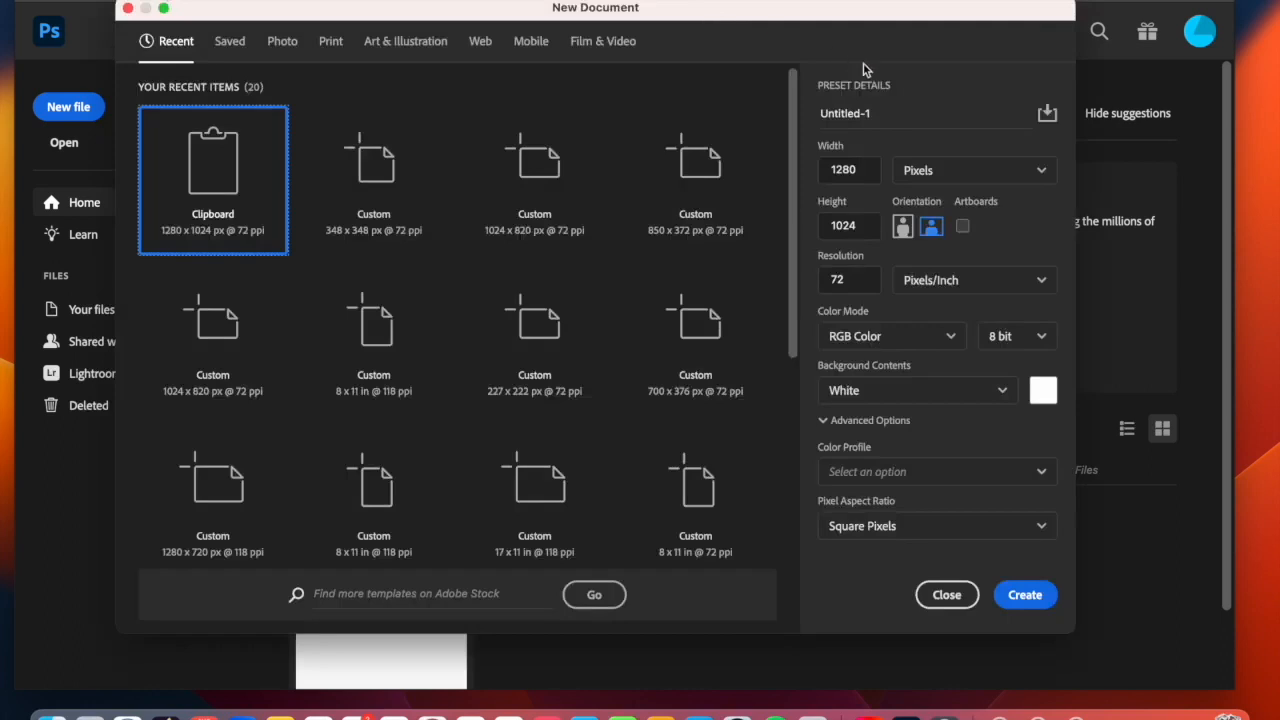
pyautogui.click(923, 172)
pyautogui.click(924, 203)
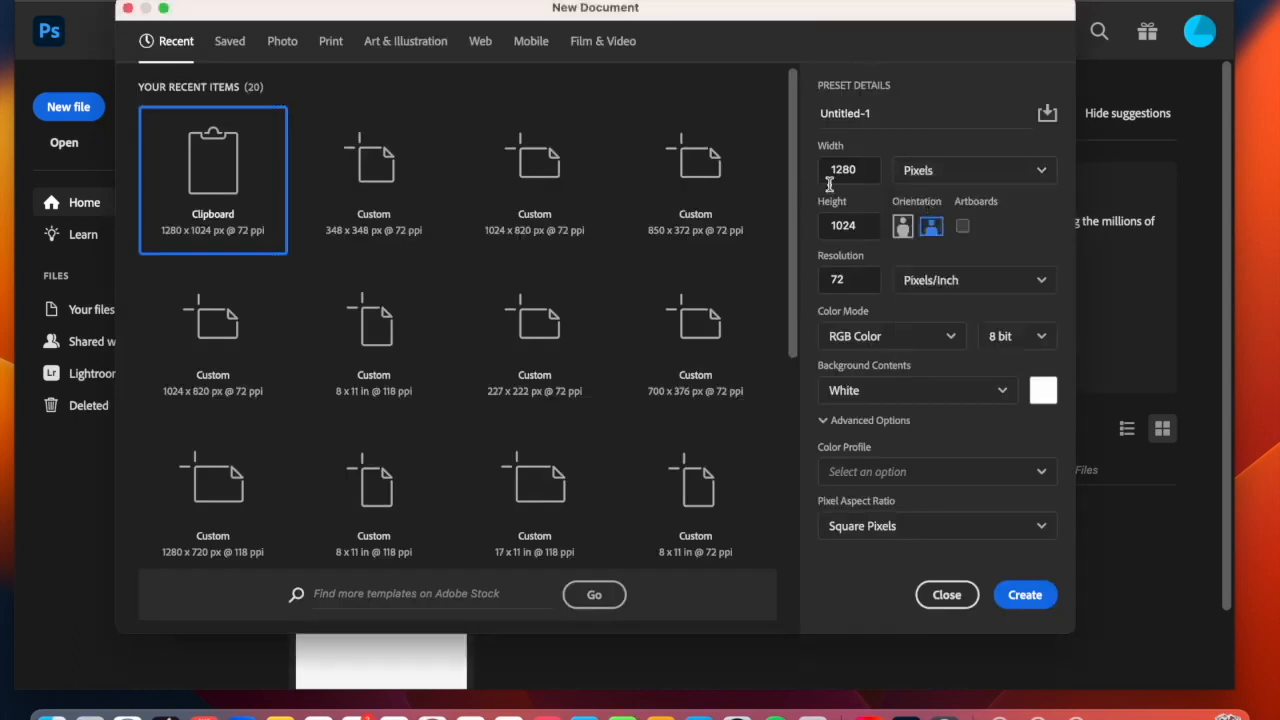
pyautogui.doubleClick(863, 172)
pyautogui.write('1024')
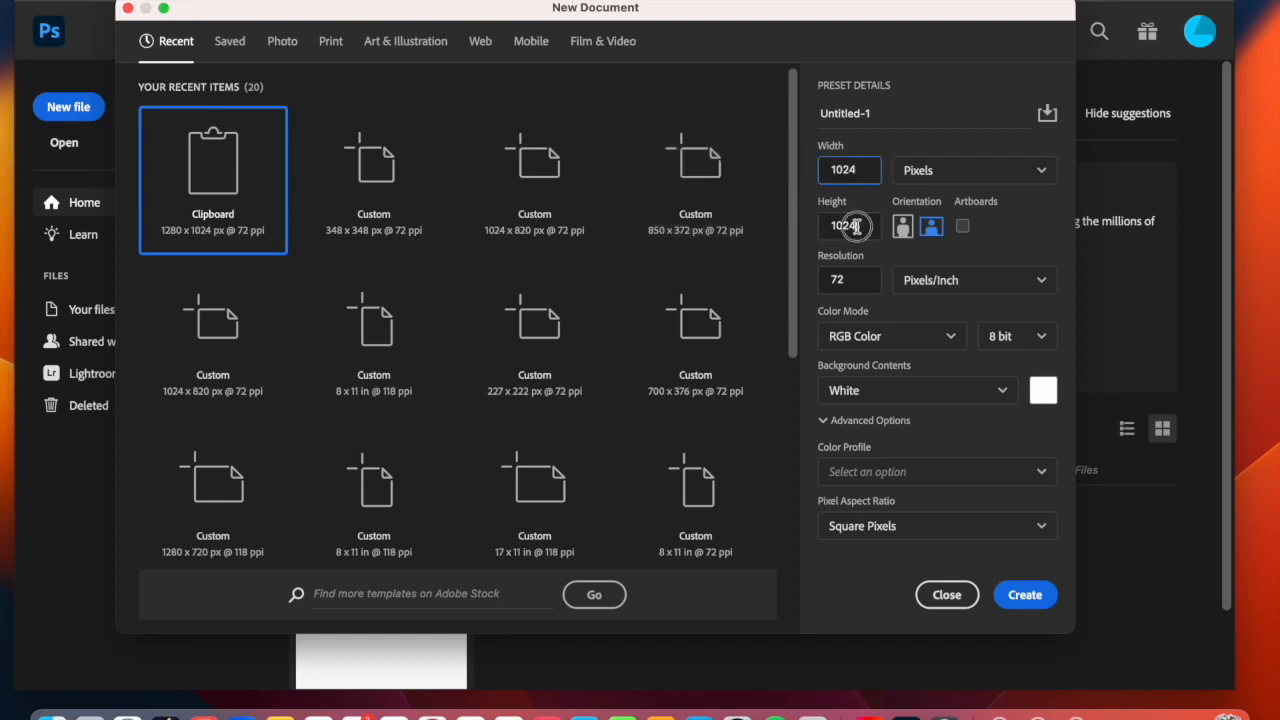
pyautogui.press('Tab')
pyautogui.write('820')
pyautogui.press('Tab')
pyautogui.click(1025, 594)
# Save the blank document on the computer in Downloads as a Photoshop file named Play followed by the student ID number.
pyautogui.click(170, 1)
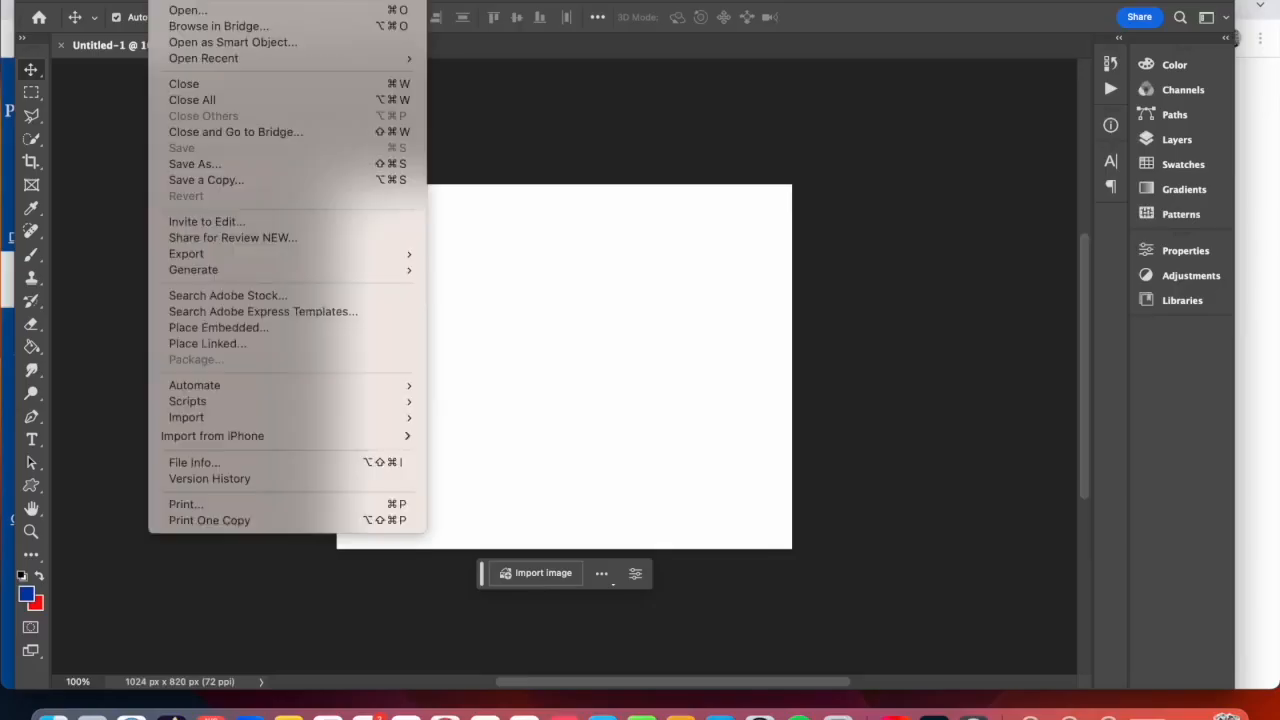
pyautogui.click(236, 166)
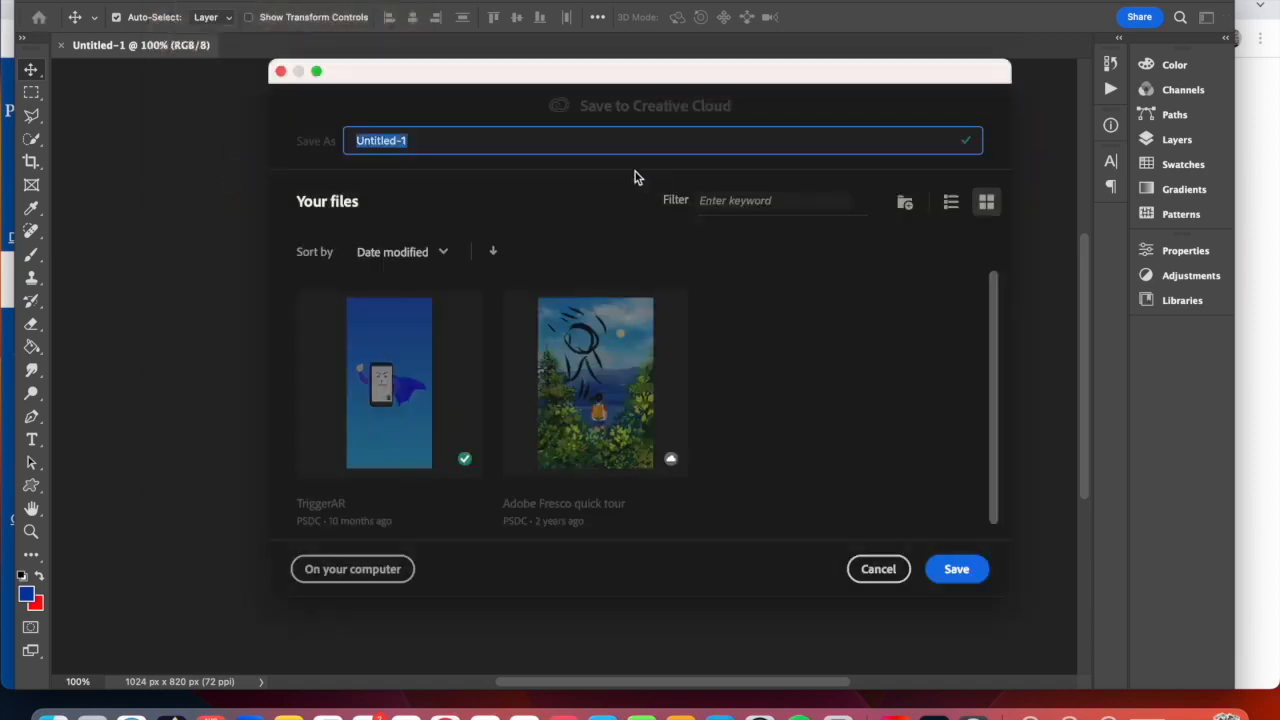
pyautogui.click(368, 568)
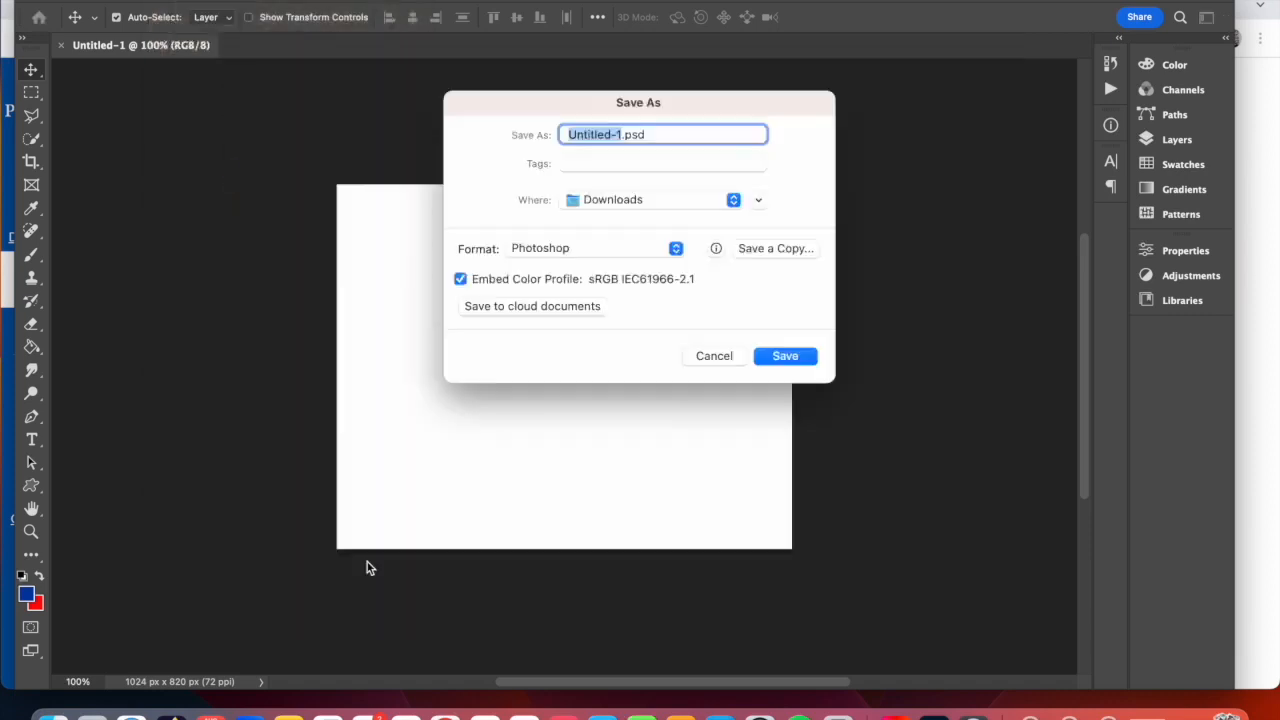
pyautogui.write('Play')
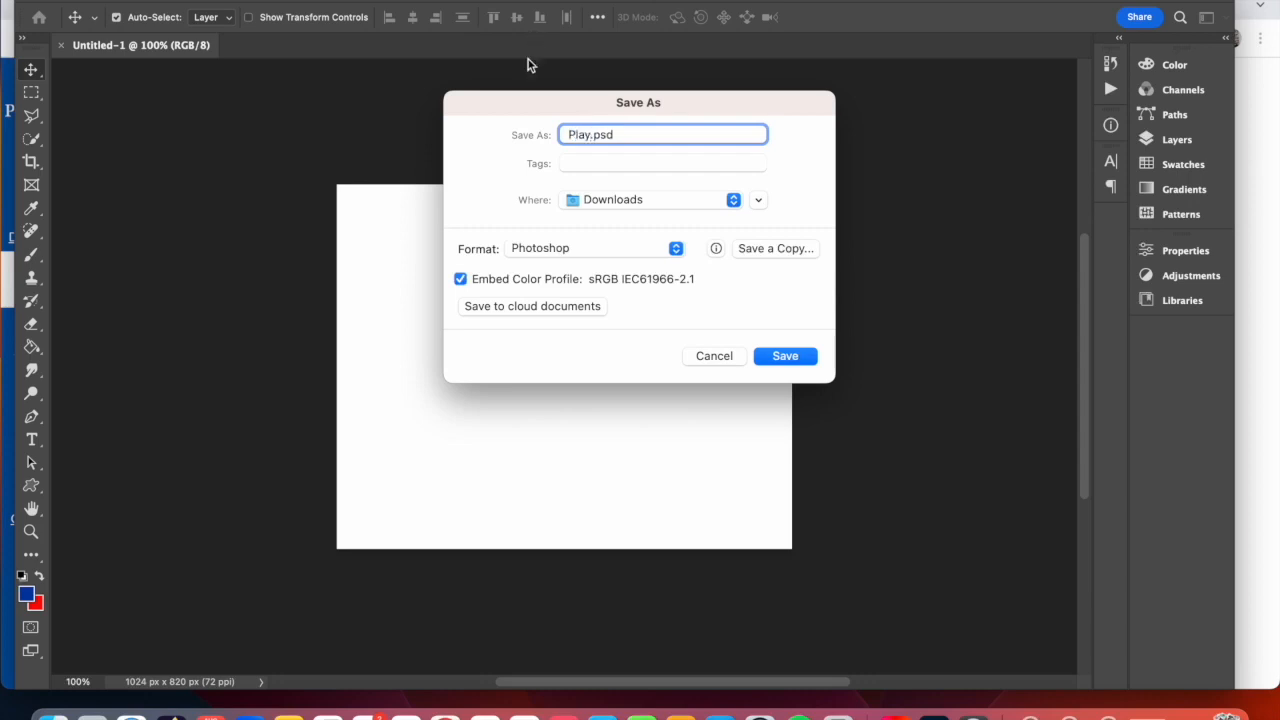
pyautogui.write('1723404')
pyautogui.click(786, 356)
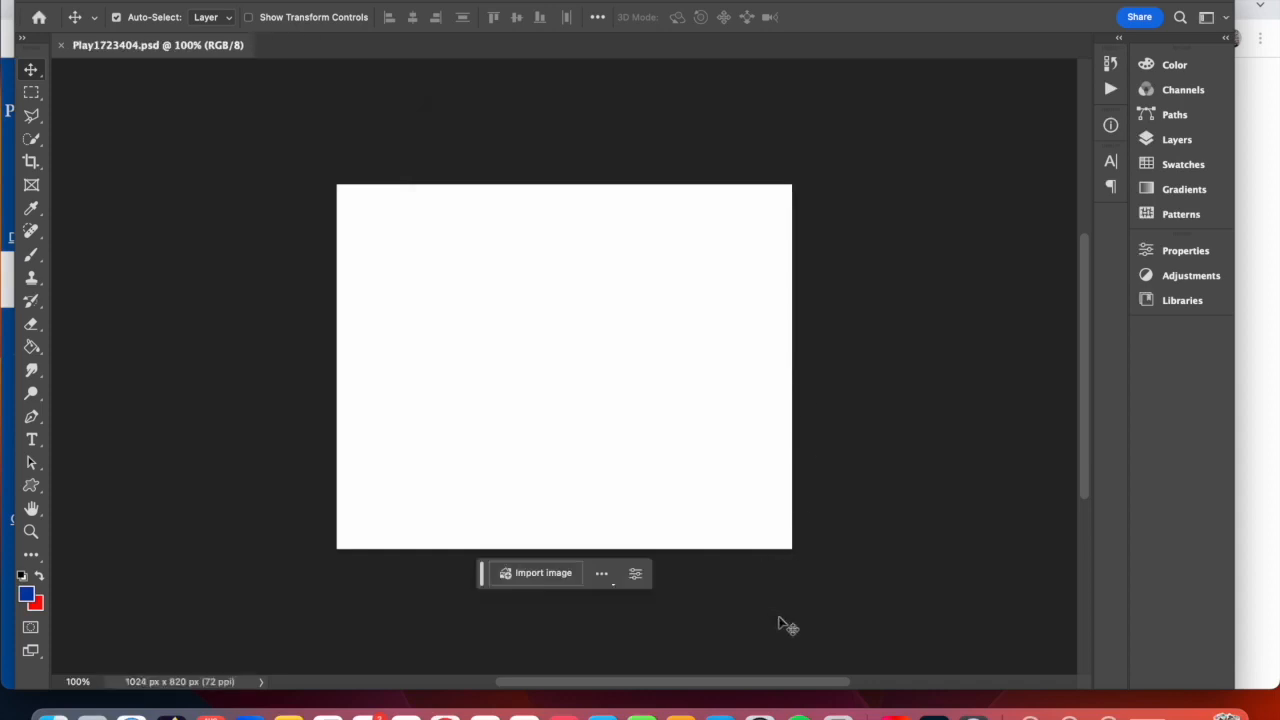
# Switch to the assignment page in the browser, follow its image download link, and download EmtptyStage.jpg.
pyautogui.click(446, 714)
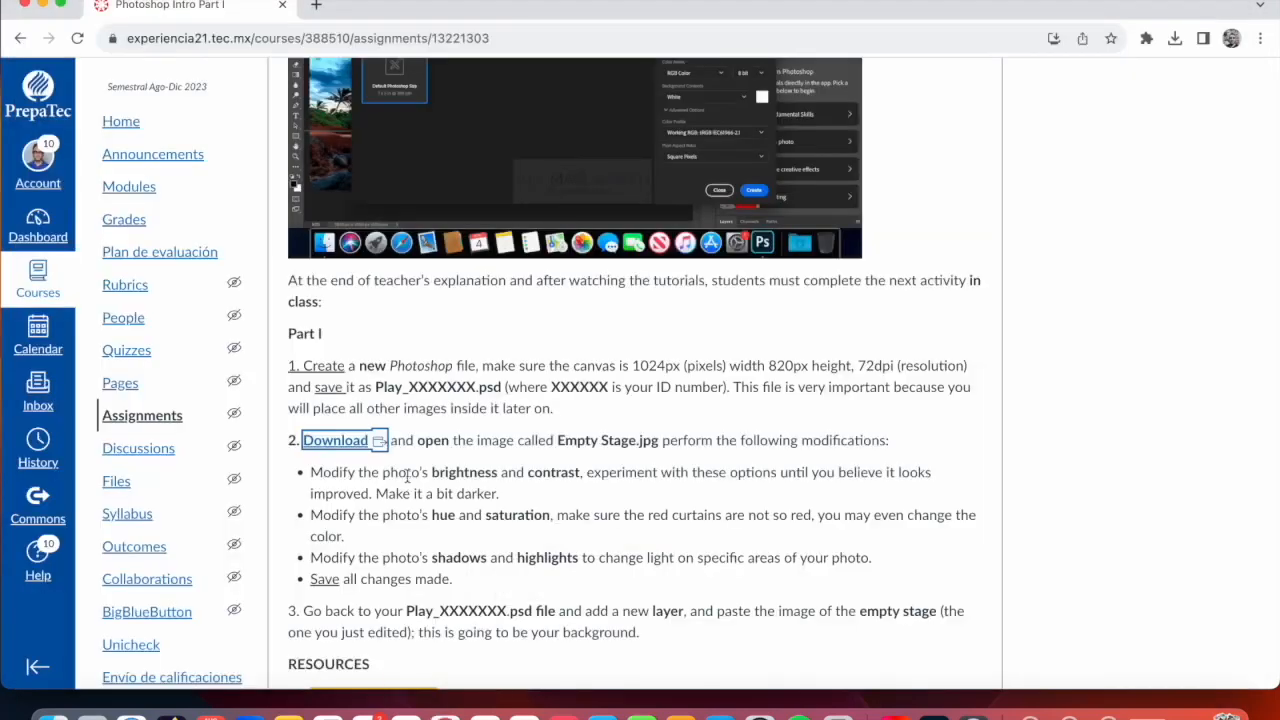
pyautogui.click(351, 450)
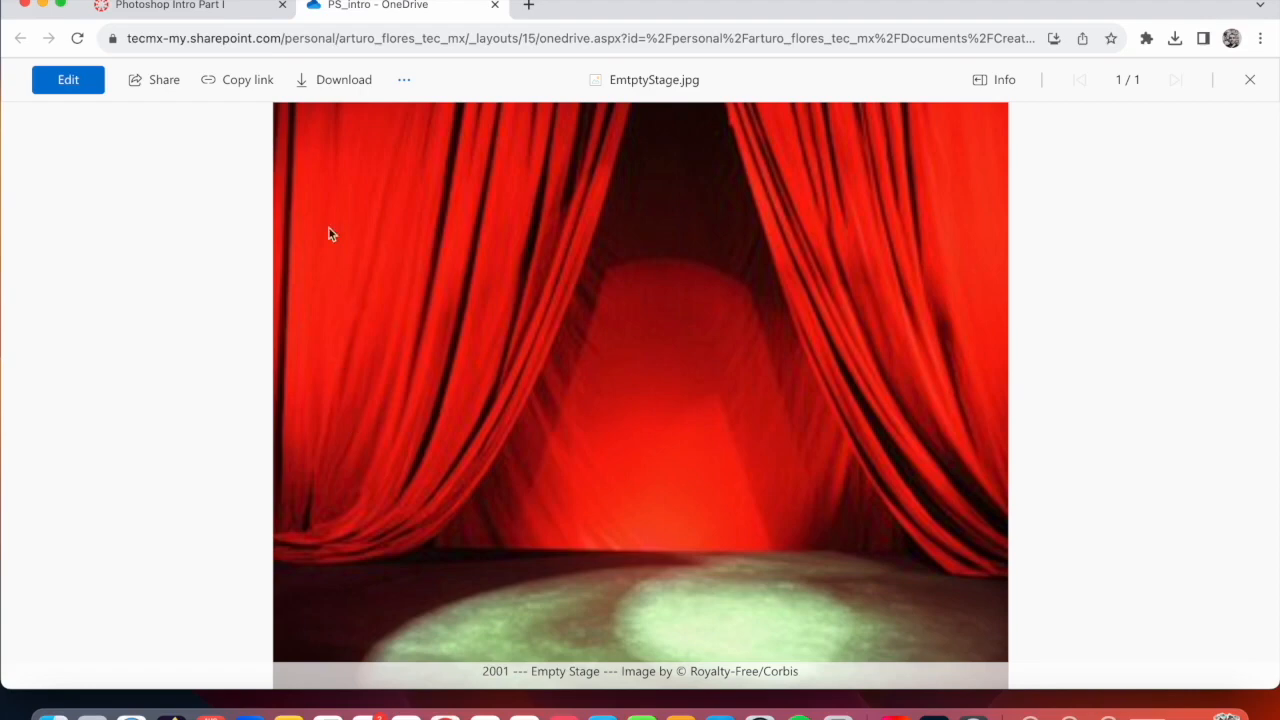
pyautogui.click(337, 80)
# Switch back to Photoshop and open the downloaded EmtptyStage.jpg from the Downloads folder.
pyautogui.click(924, 712)
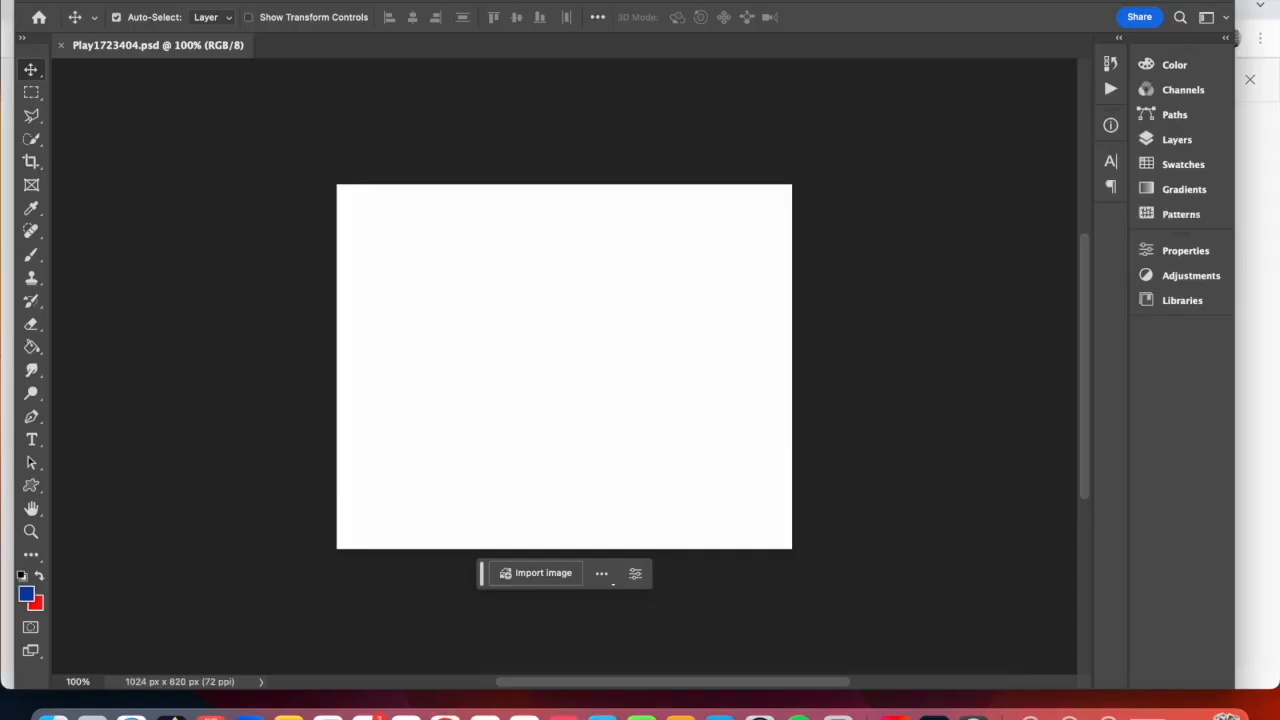
pyautogui.press('super+o')
pyautogui.scroll(-5, 476, 232)
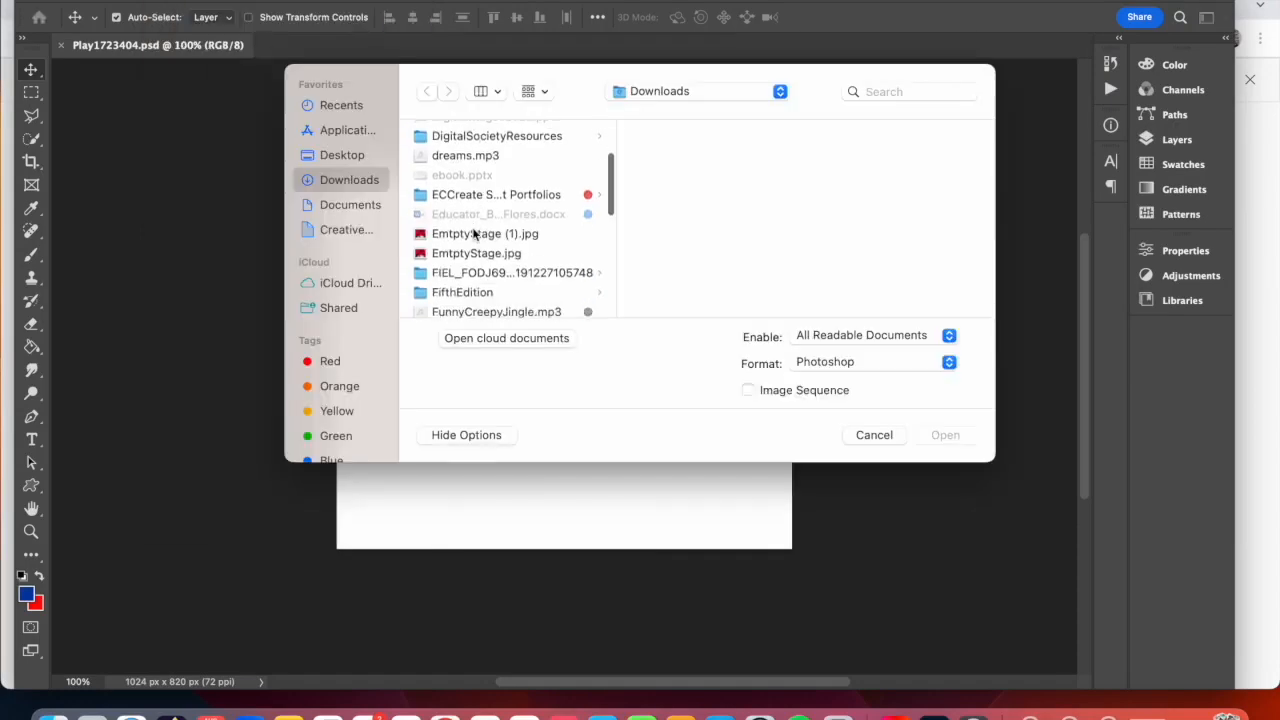
pyautogui.click(486, 232)
pyautogui.click(955, 436)
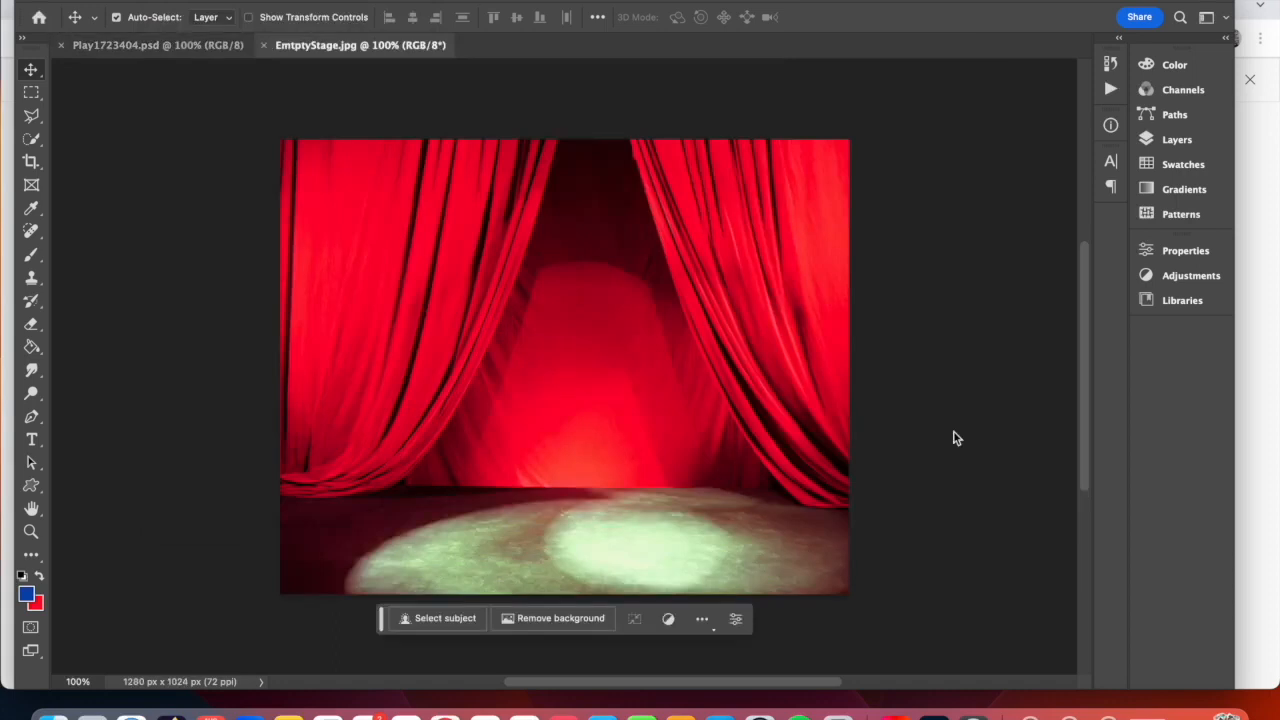
# Apply a Brightness/Contrast adjustment to the stage image, making it brighter with stronger contrast.
pyautogui.click(246, 1)
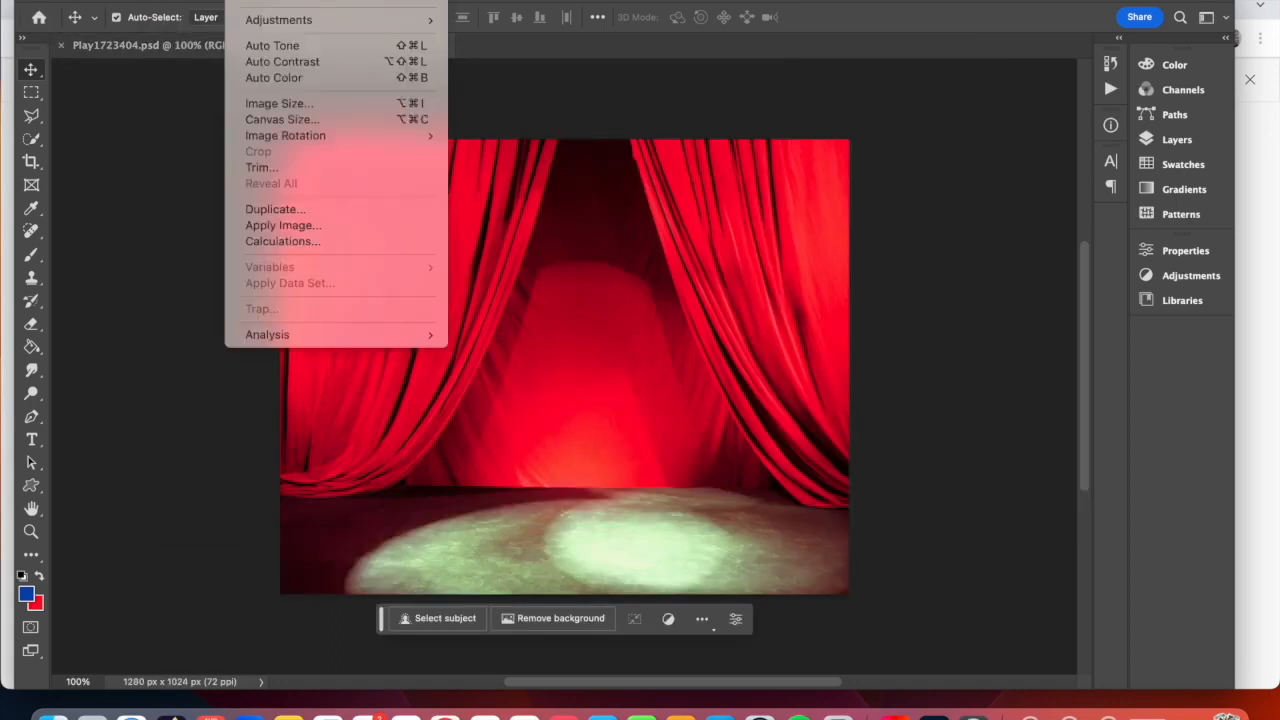
pyautogui.moveTo(285, 19)
pyautogui.click(536, 22)
pyautogui.moveTo(858, 220); pyautogui.dragTo(923, 251)
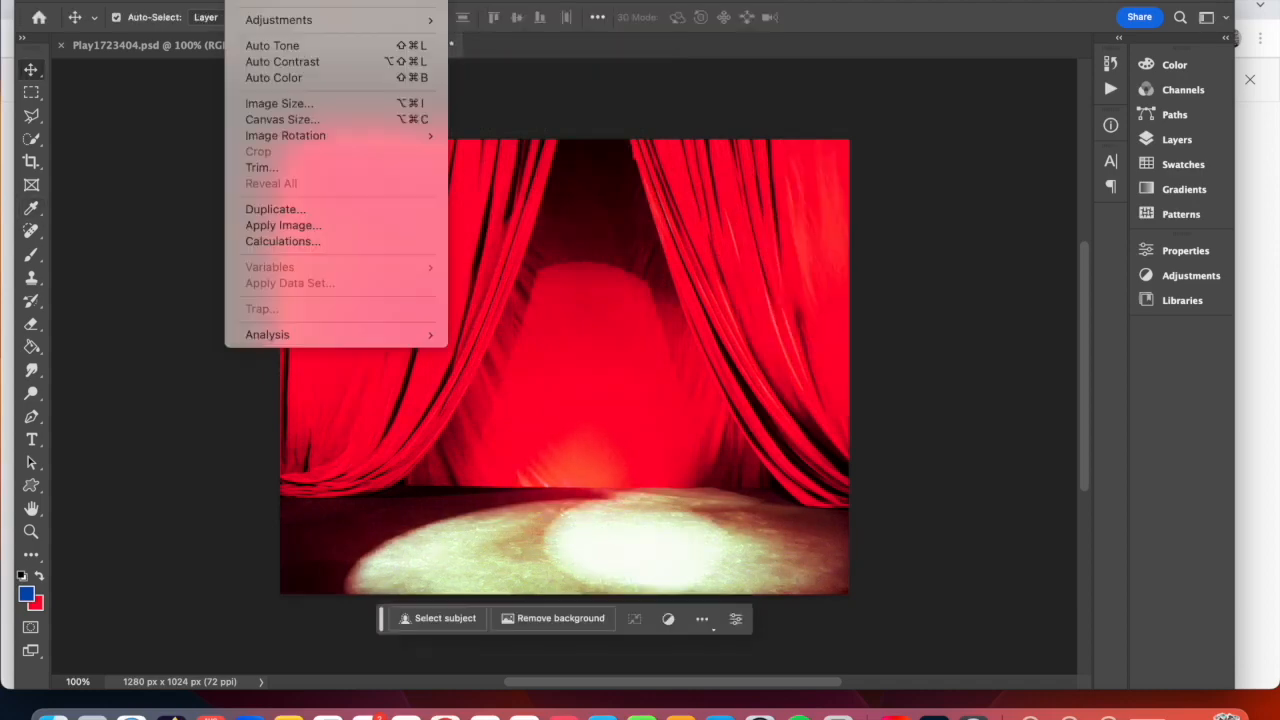
# Apply a Hue/Saturation adjustment that shifts the red curtains to bright green and increases the colour saturation.
pyautogui.moveTo(275, 20)
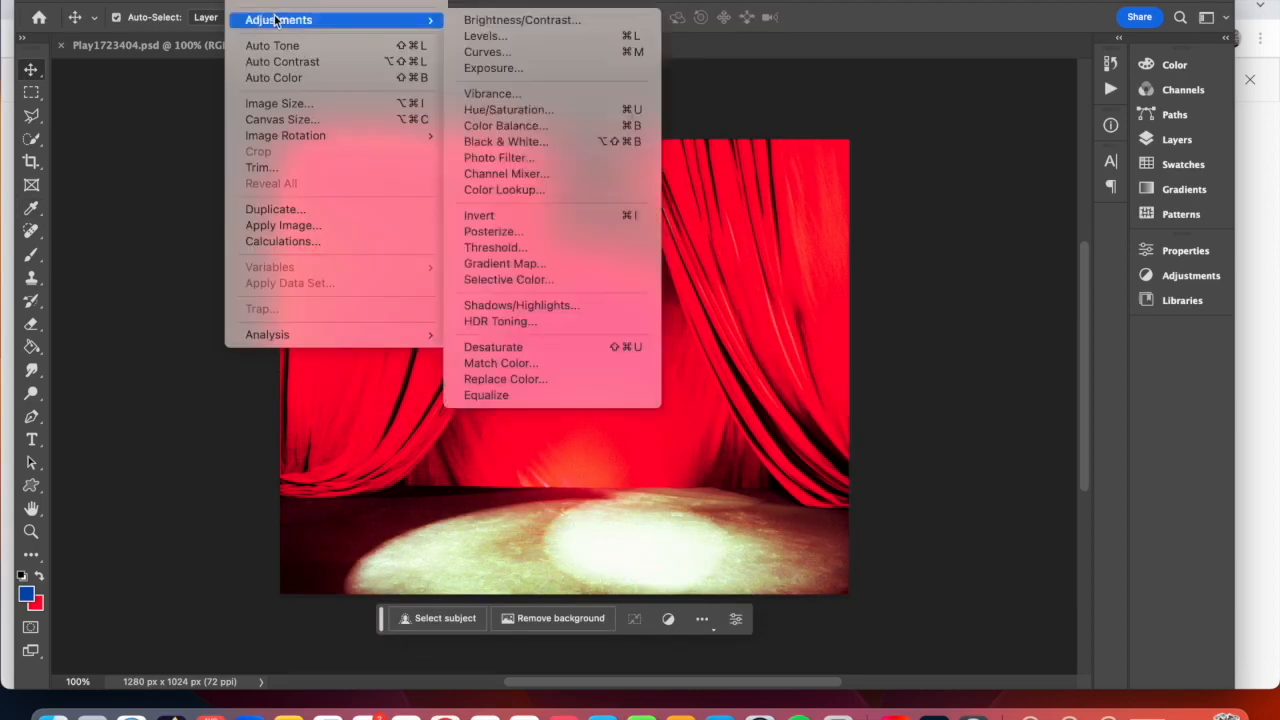
pyautogui.click(530, 109)
pyautogui.moveTo(997, 184); pyautogui.dragTo(1053, 178)
pyautogui.moveTo(996, 217); pyautogui.dragTo(1050, 214)
pyautogui.click(1170, 92)
# Apply a Shadows/Highlights adjustment to the stage image with highlights at about 74% and a reduced shadows amount.
pyautogui.click(250, 1)
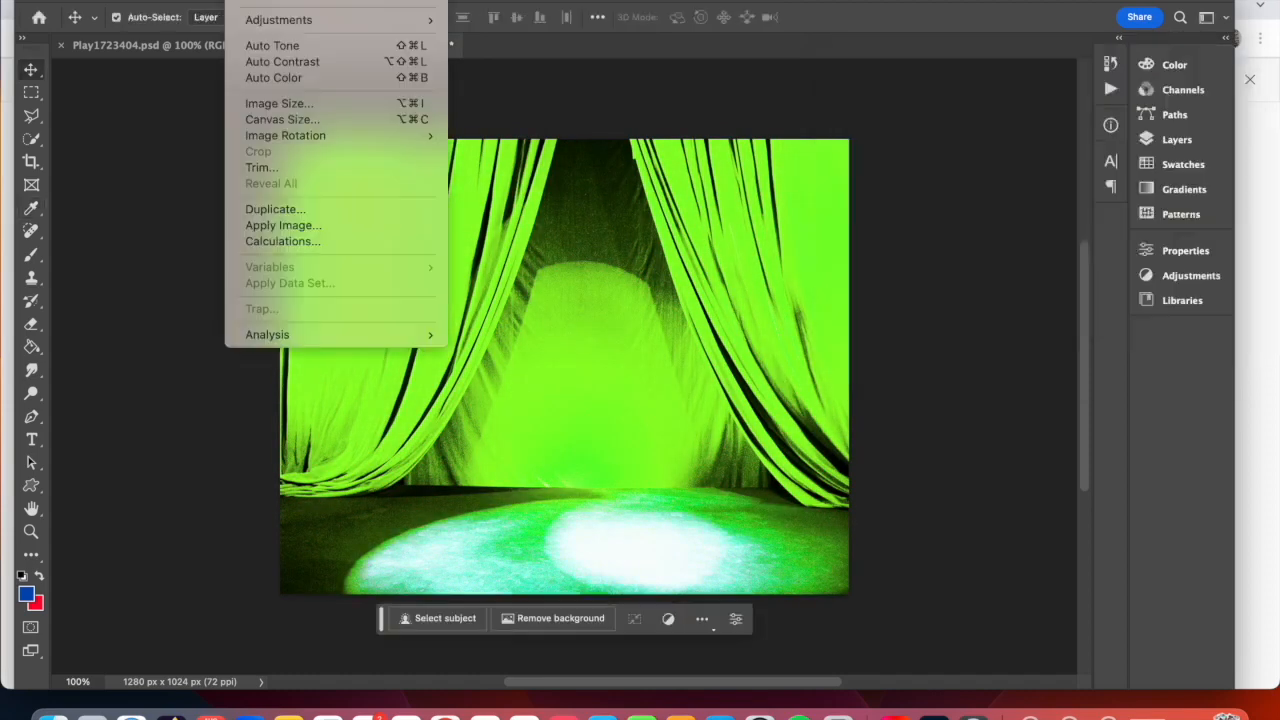
pyautogui.moveTo(416, 22)
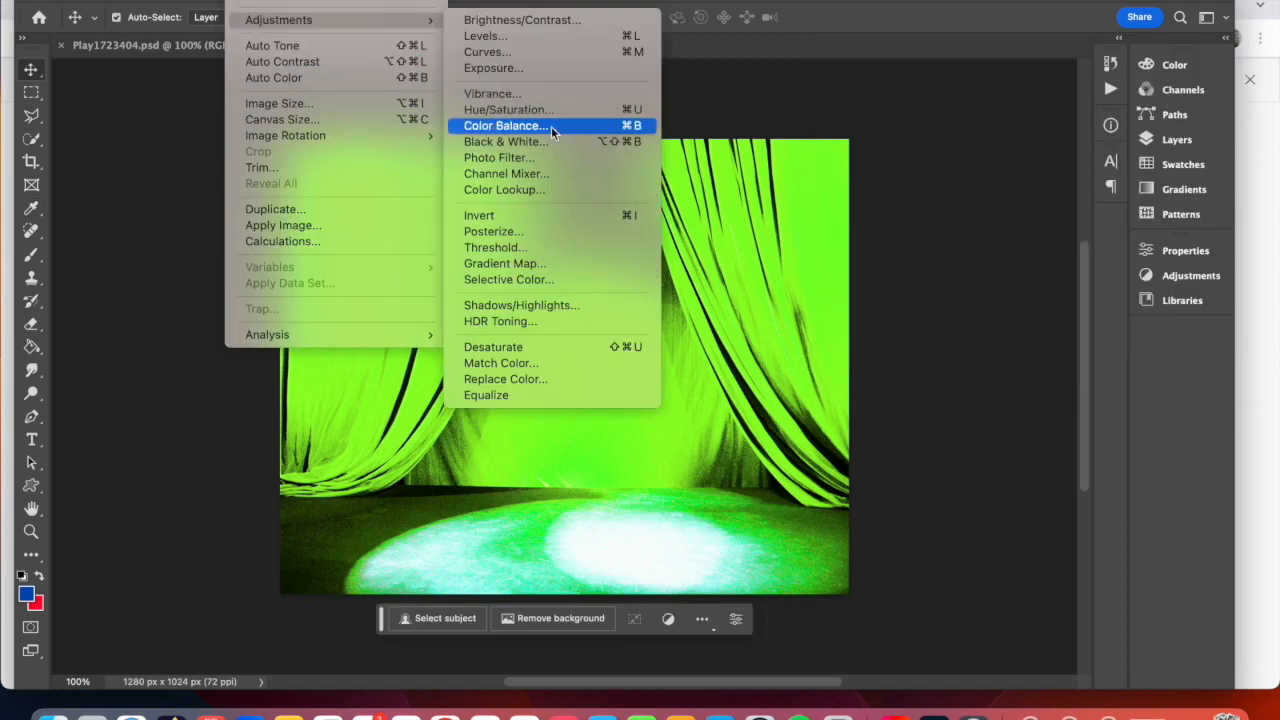
pyautogui.click(540, 305)
pyautogui.moveTo(853, 202); pyautogui.dragTo(940, 200)
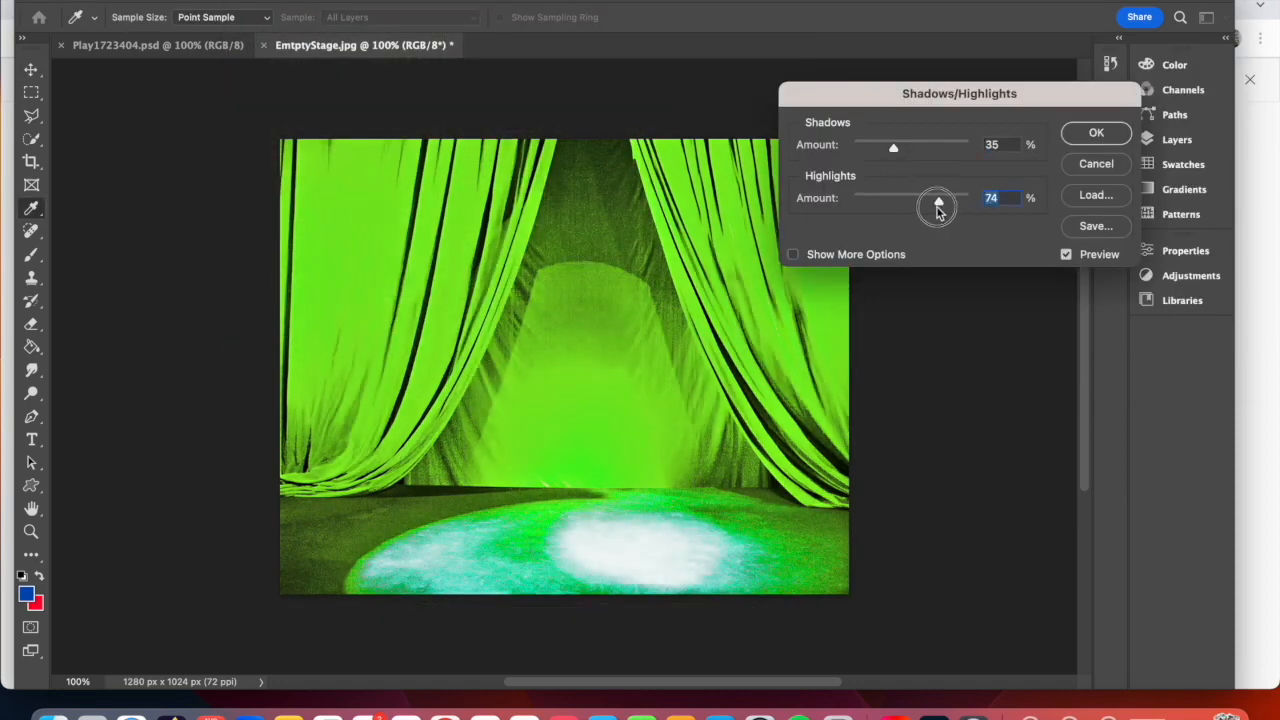
pyautogui.moveTo(893, 147); pyautogui.dragTo(872, 147)
pyautogui.click(1096, 132)
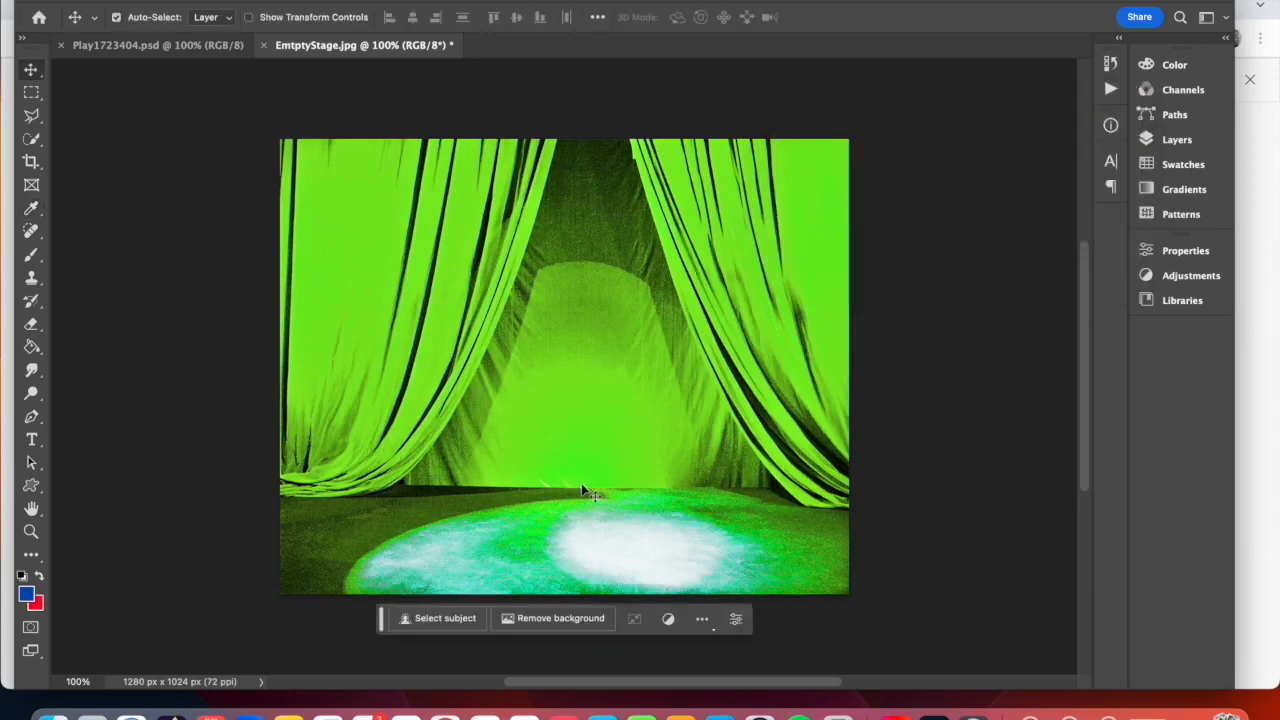
# Select the entire edited stage image and copy it.
pyautogui.click(390, 2)
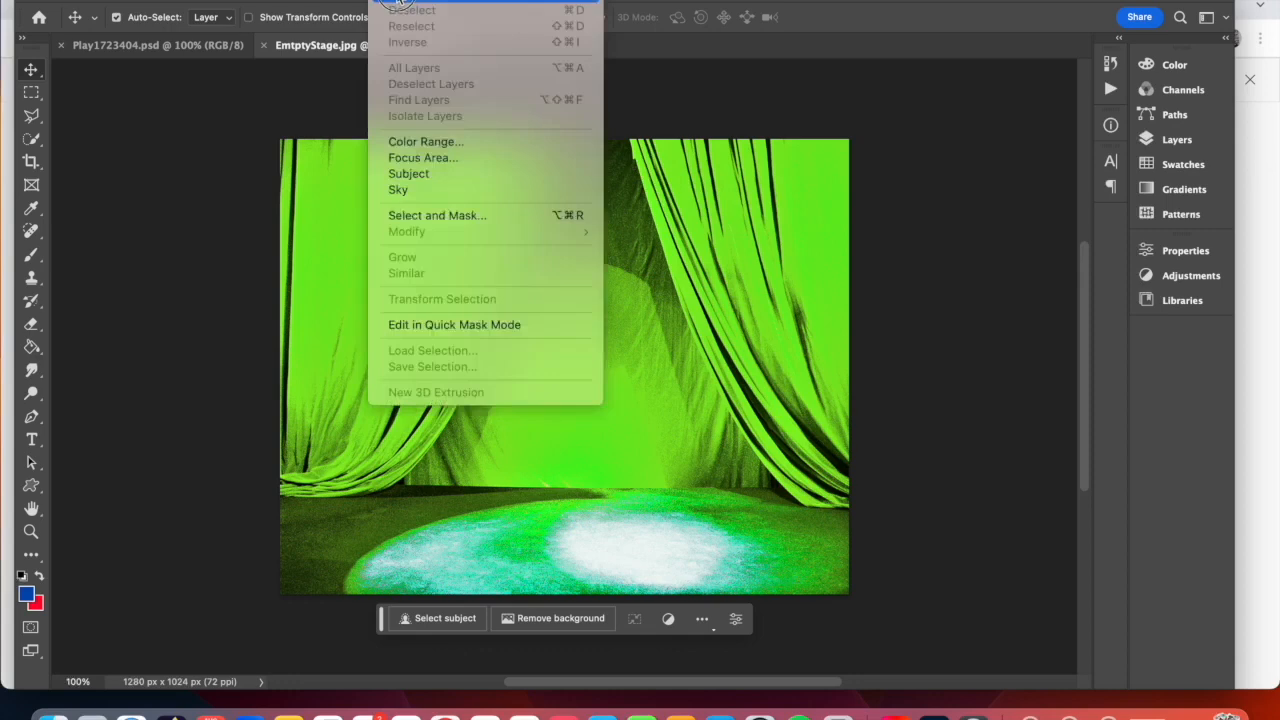
pyautogui.click(398, 2)
pyautogui.click(212, 1)
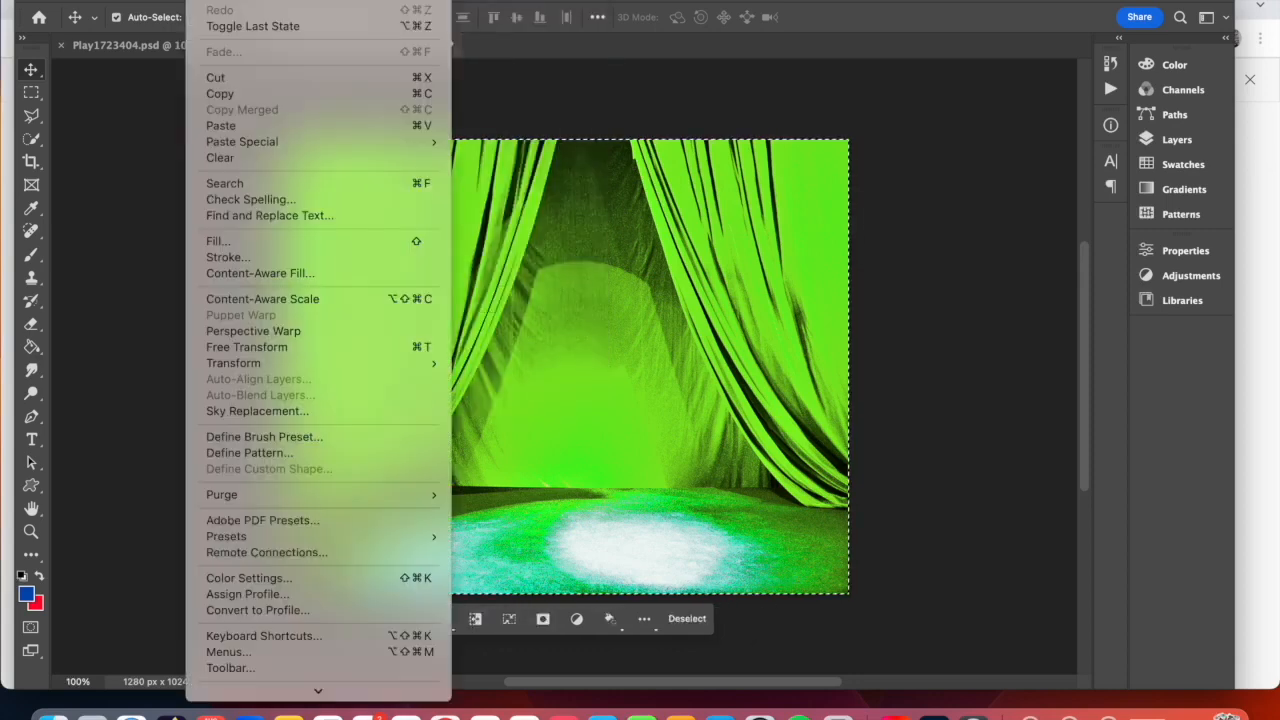
pyautogui.click(230, 95)
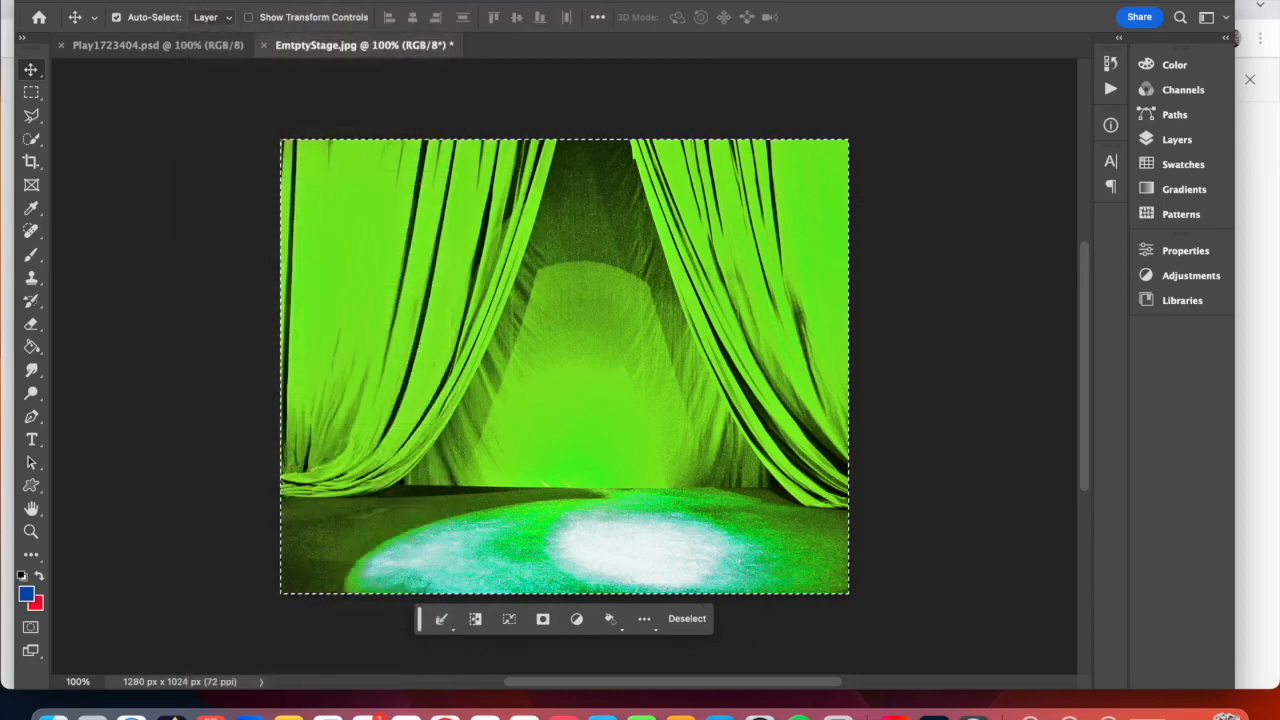
# Paste the stage image into the Play document and shift it left so the curtain opening is centred.
pyautogui.click(160, 50)
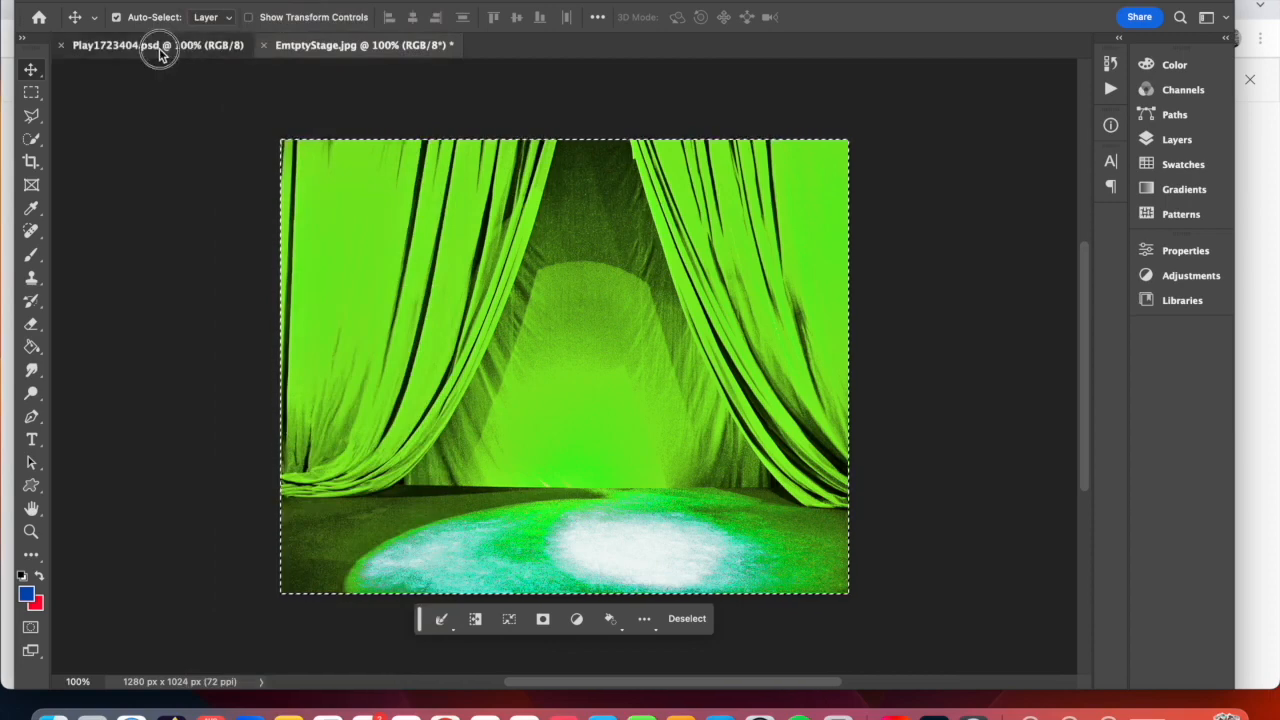
pyautogui.click(212, 1)
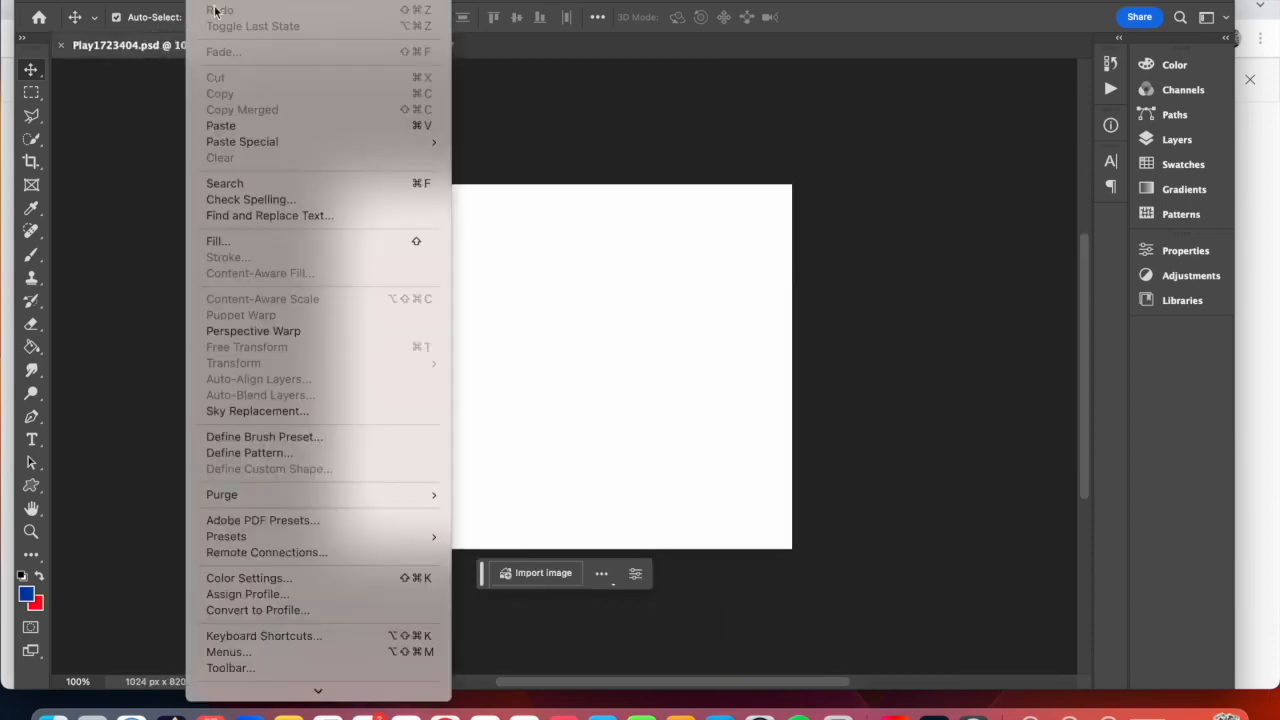
pyautogui.click(242, 126)
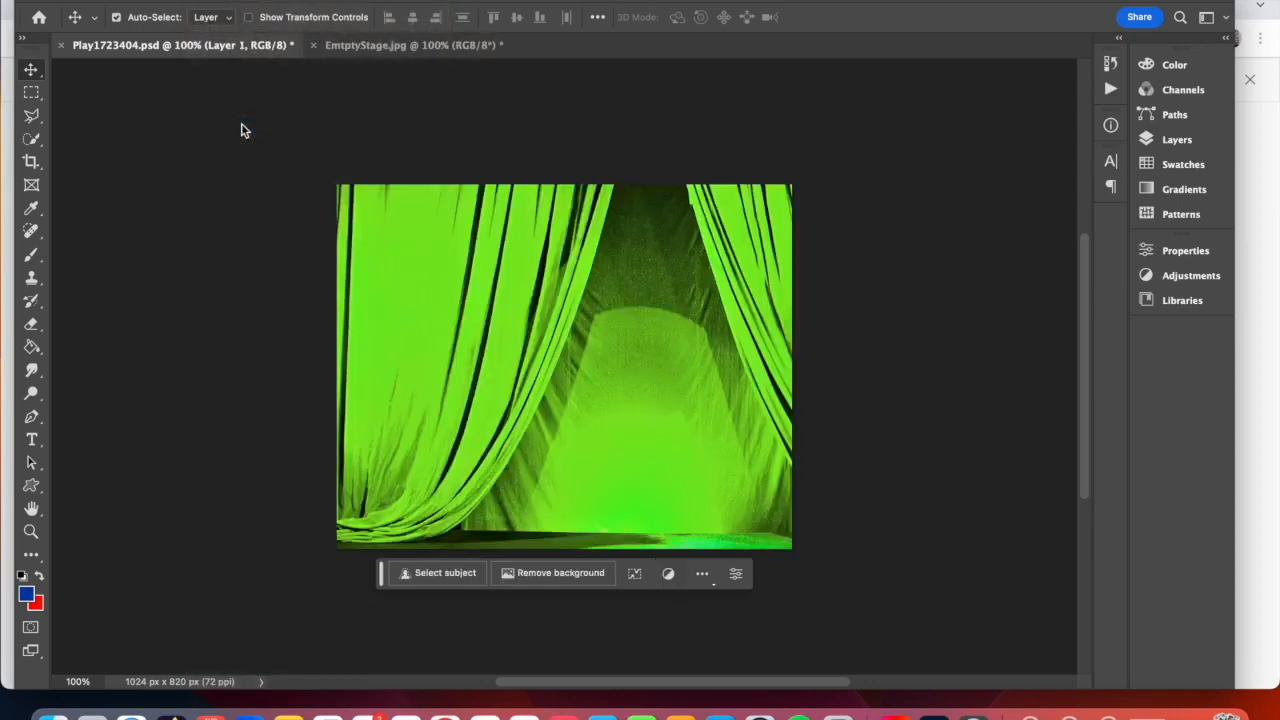
pyautogui.moveTo(547, 352); pyautogui.dragTo(477, 350)
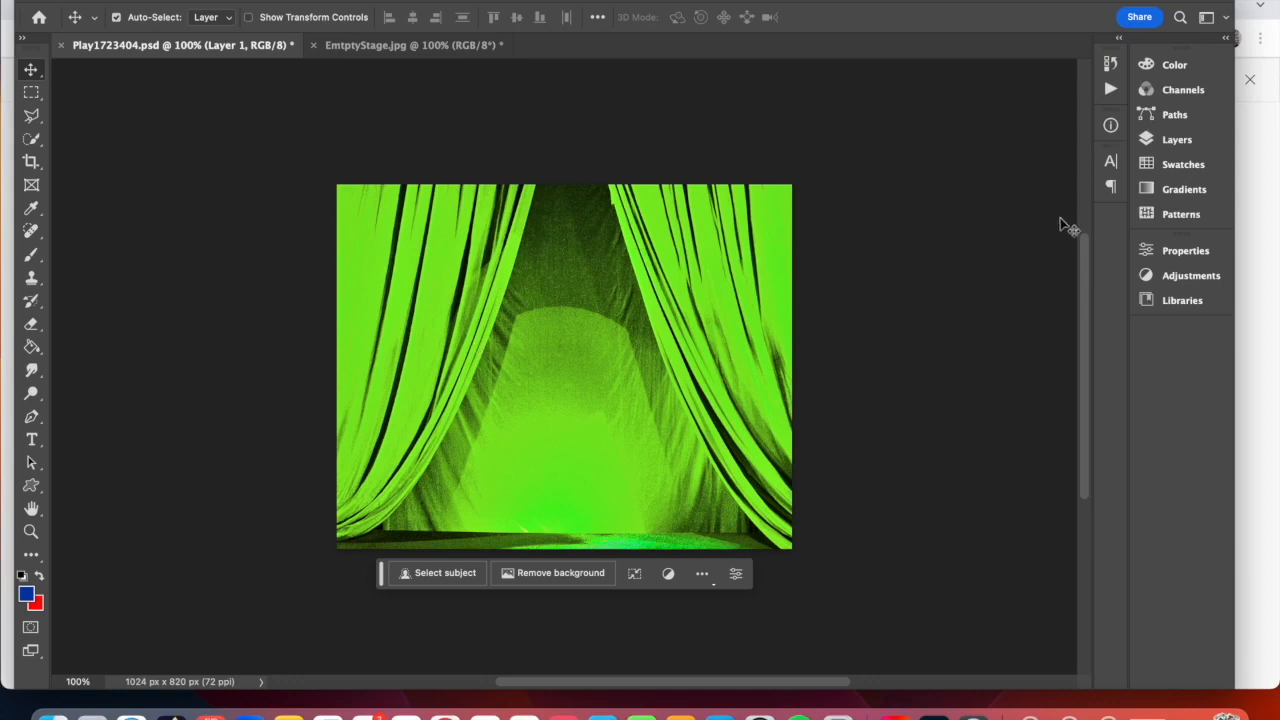
# Rename the pasted stage image's layer as BACKGROUND.
pyautogui.click(1166, 140)
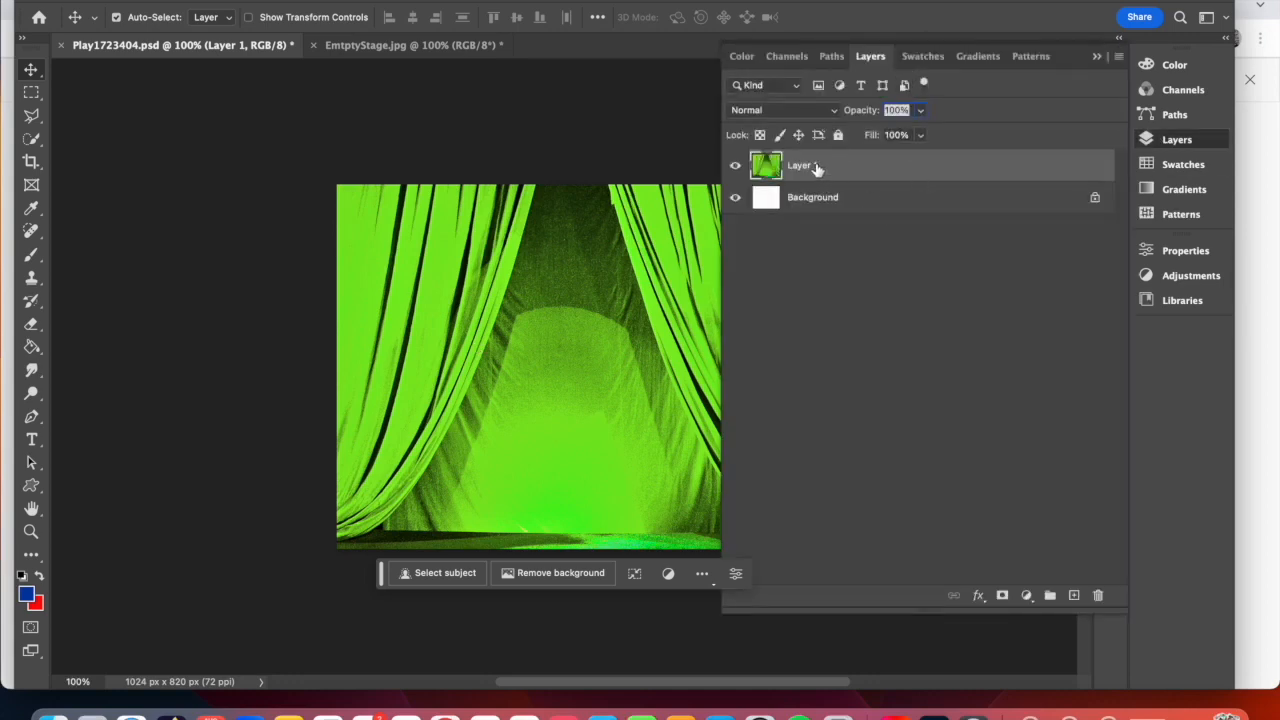
pyautogui.doubleClick(815, 166)
pyautogui.write('BACKGROUND')
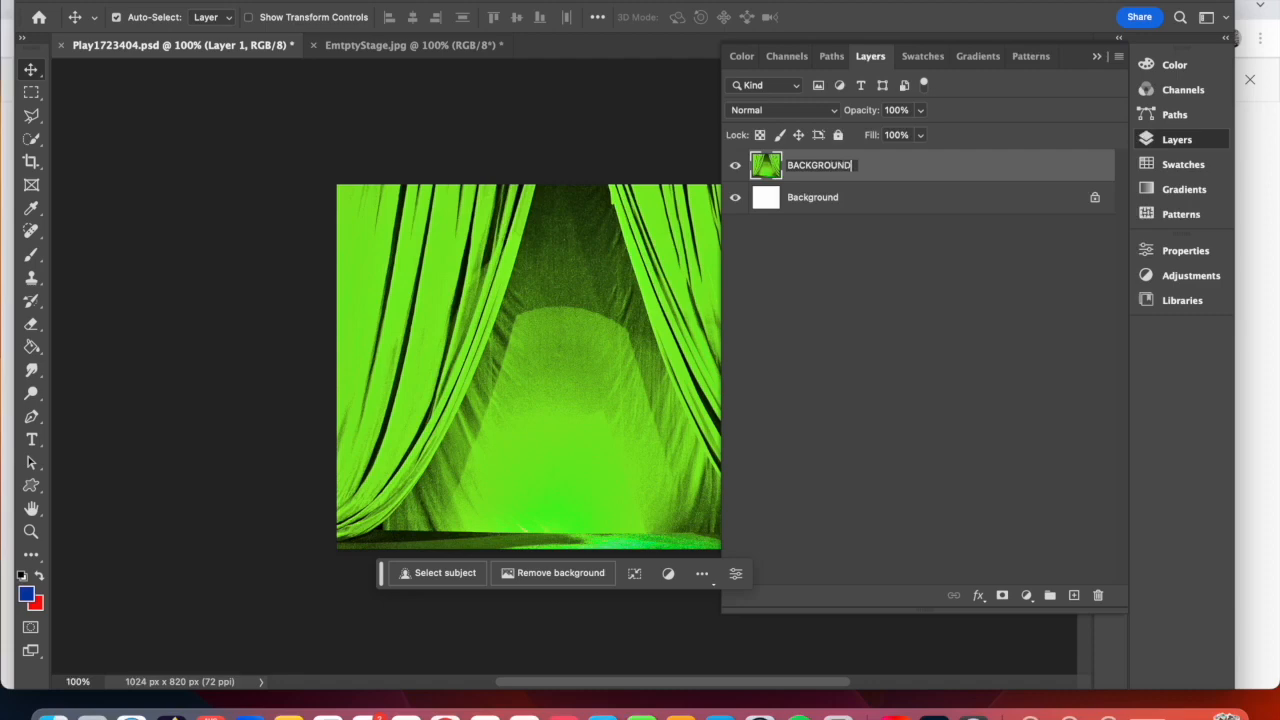
pyautogui.click(279, 203)
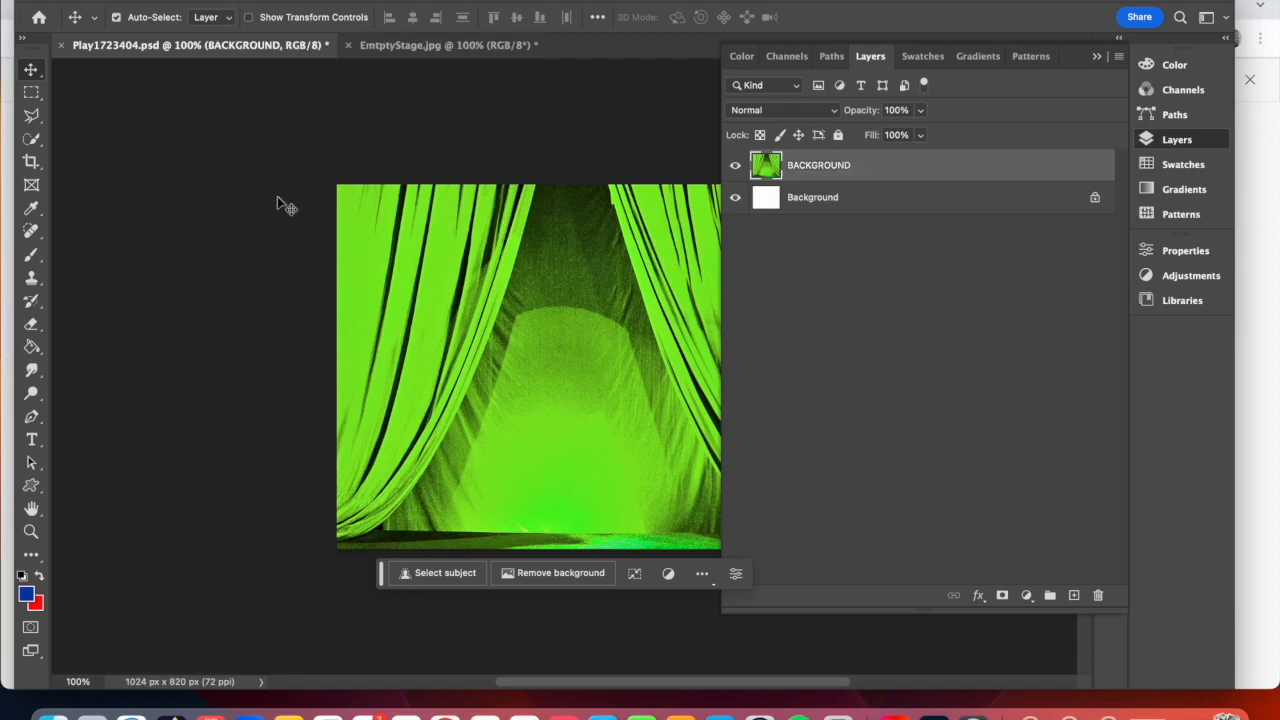
# Bring up the file commands for the Play document.
pyautogui.click(165, 1)
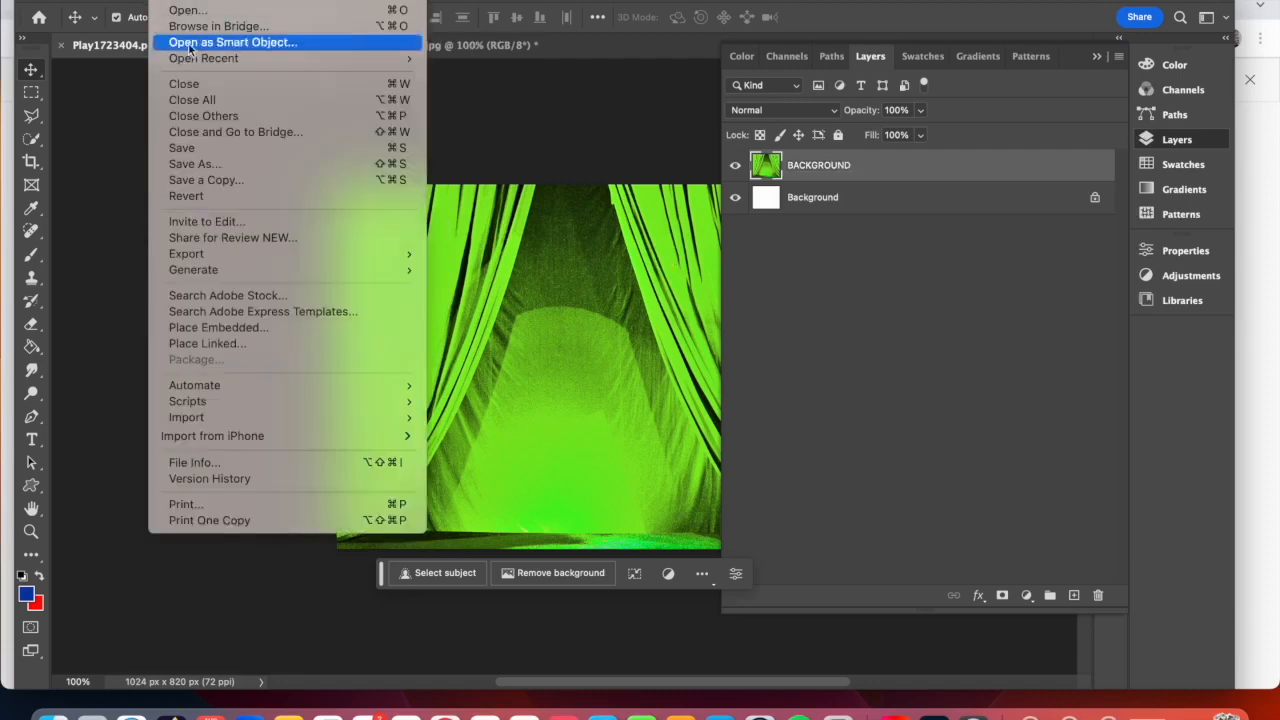